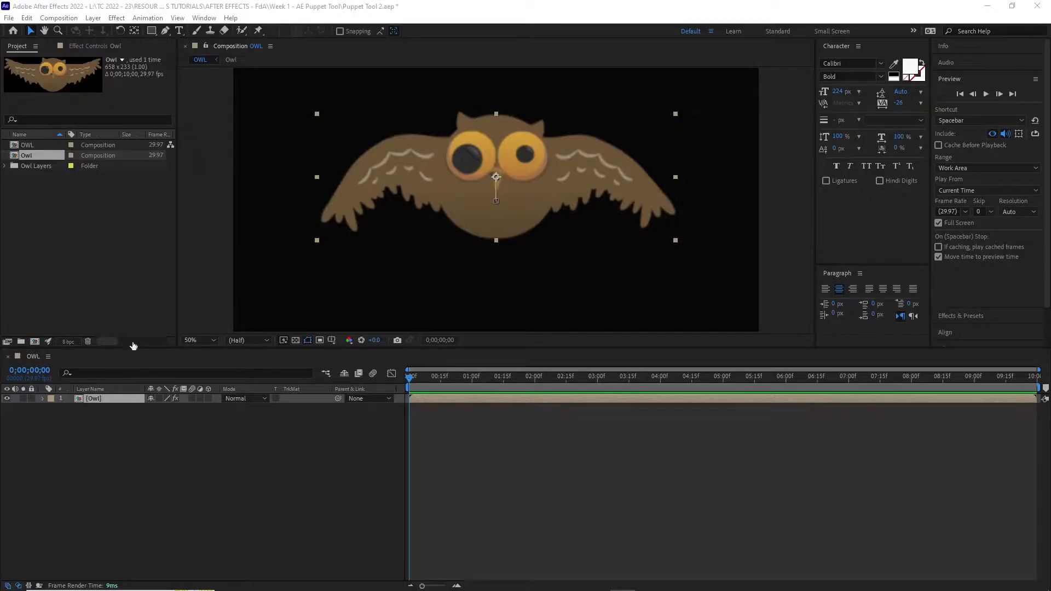
# Step: Create a bright blue (17C5FE) solid named Sky and place it beneath the Owl layer
pyautogui.rightClick(135, 475)
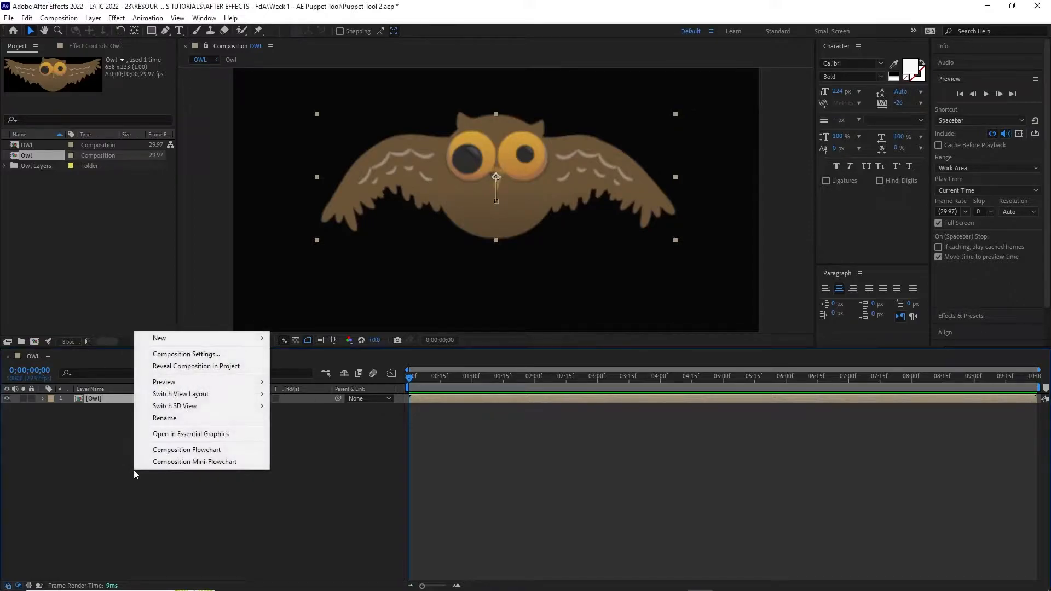
pyautogui.moveTo(164, 338)
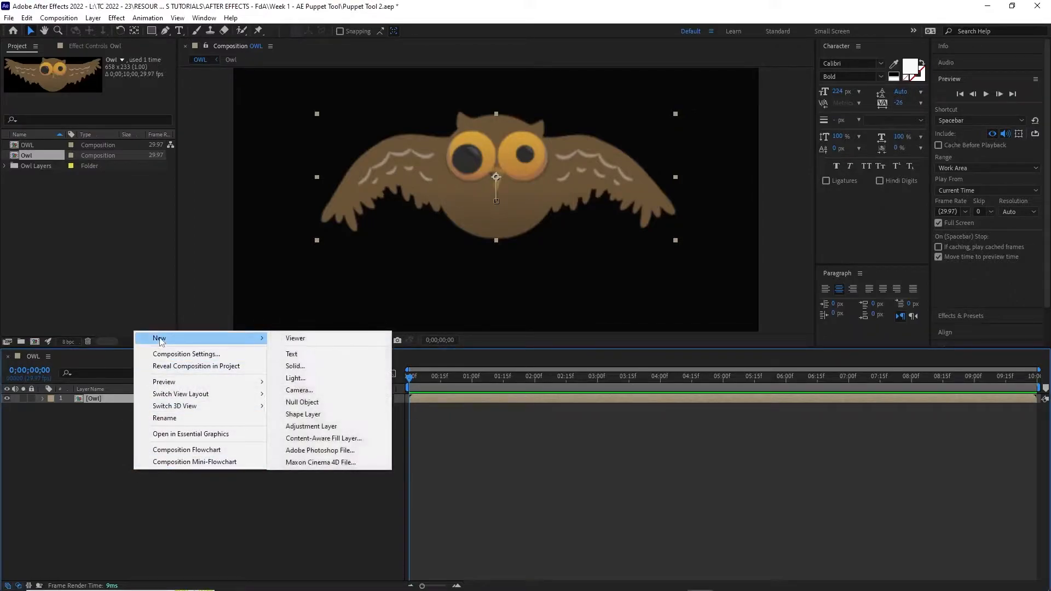
pyautogui.click(310, 362)
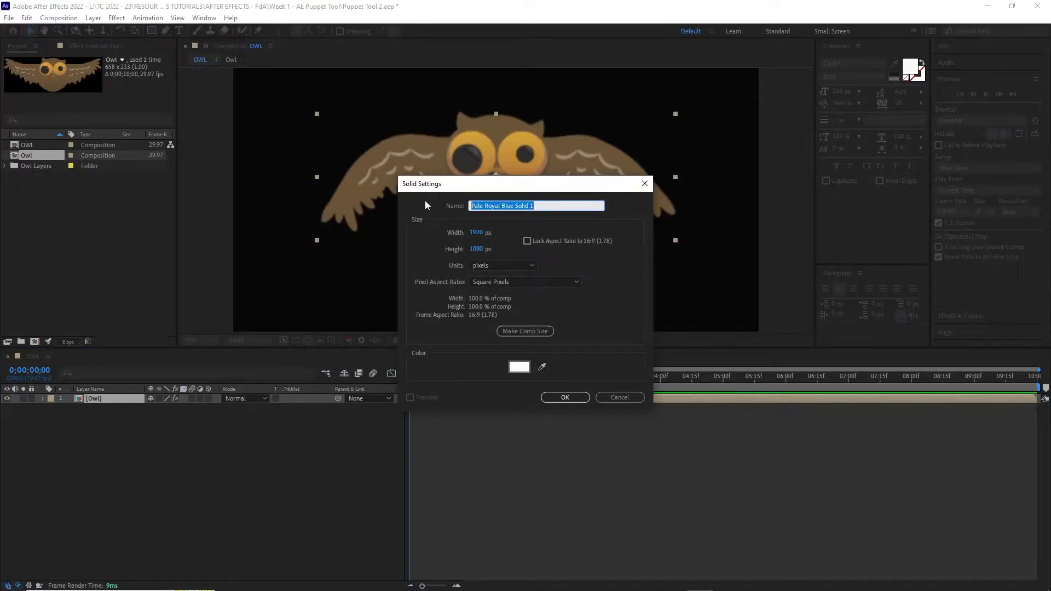
pyautogui.write('Sky')
pyautogui.click(519, 366)
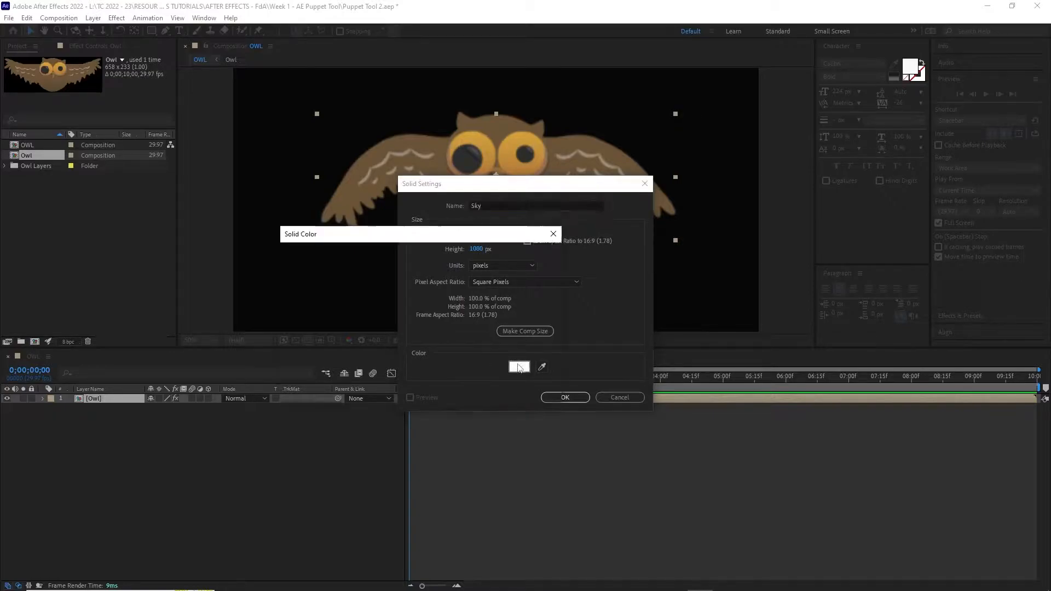
pyautogui.click(417, 253)
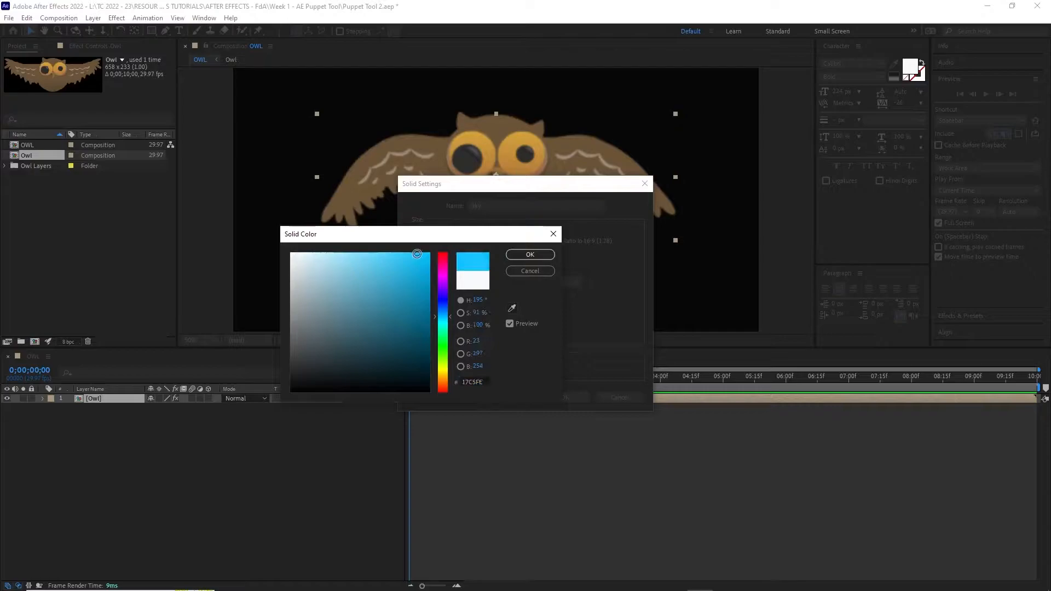
pyautogui.click(529, 254)
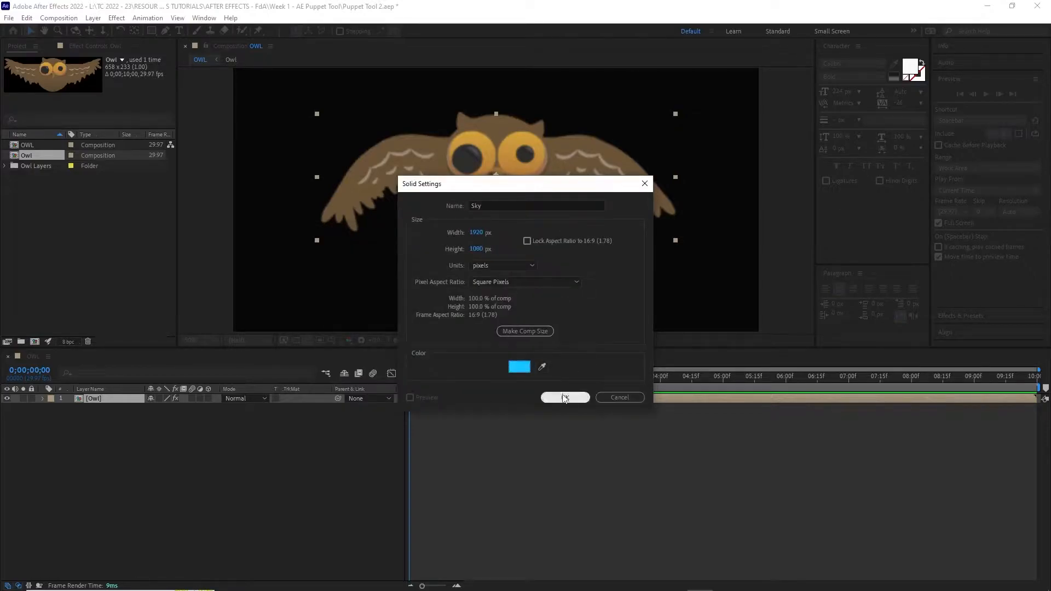
pyautogui.click(564, 398)
pyautogui.click(140, 457)
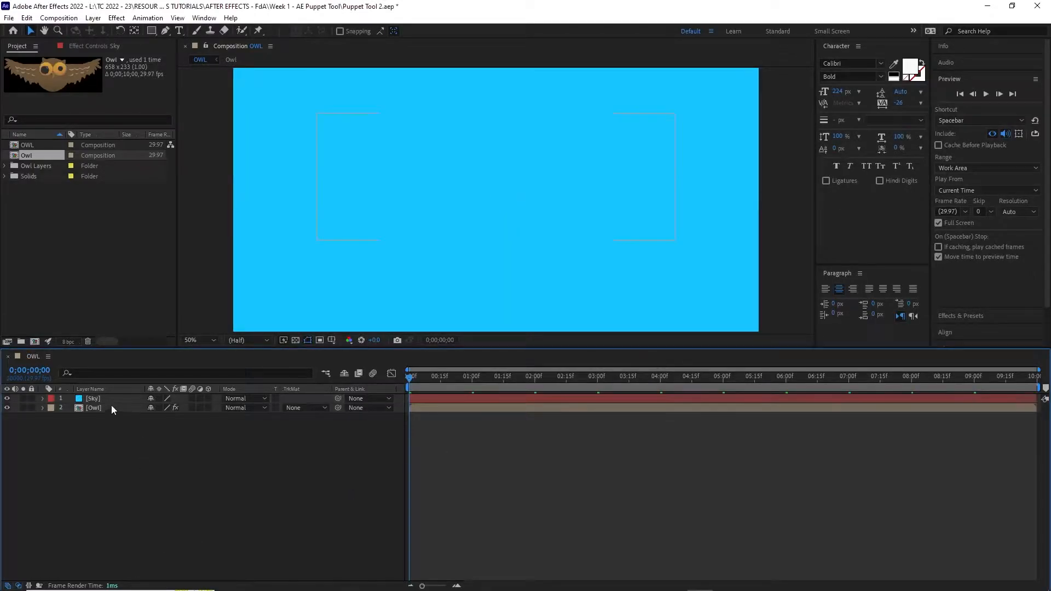
pyautogui.moveTo(104, 399); pyautogui.dragTo(103, 411)
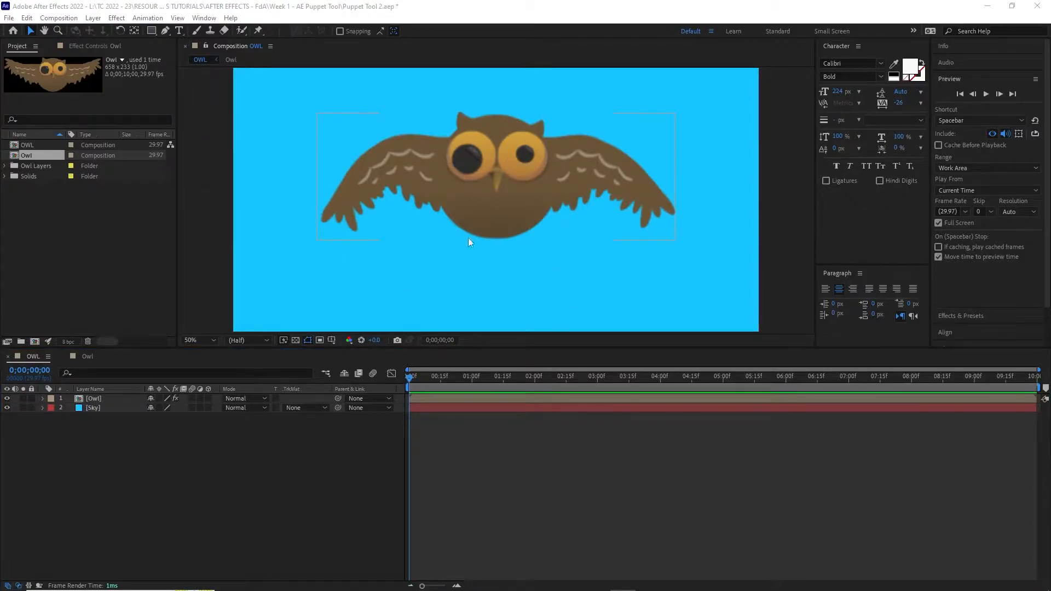
# Step: Open the nested Owl composition for a close-up of the owl's face
pyautogui.click(94, 397)
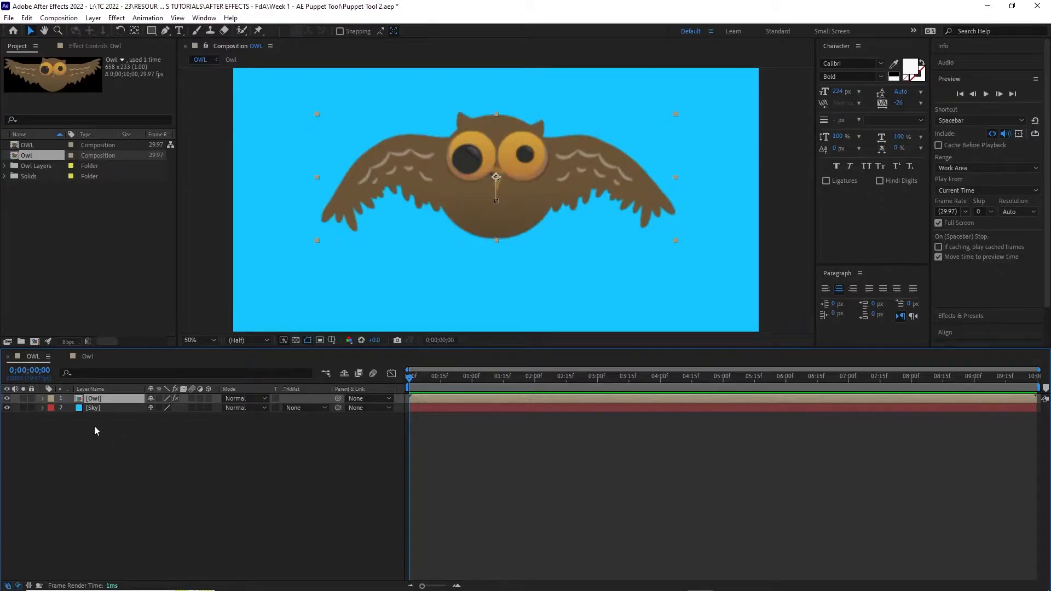
pyautogui.doubleClick(80, 399)
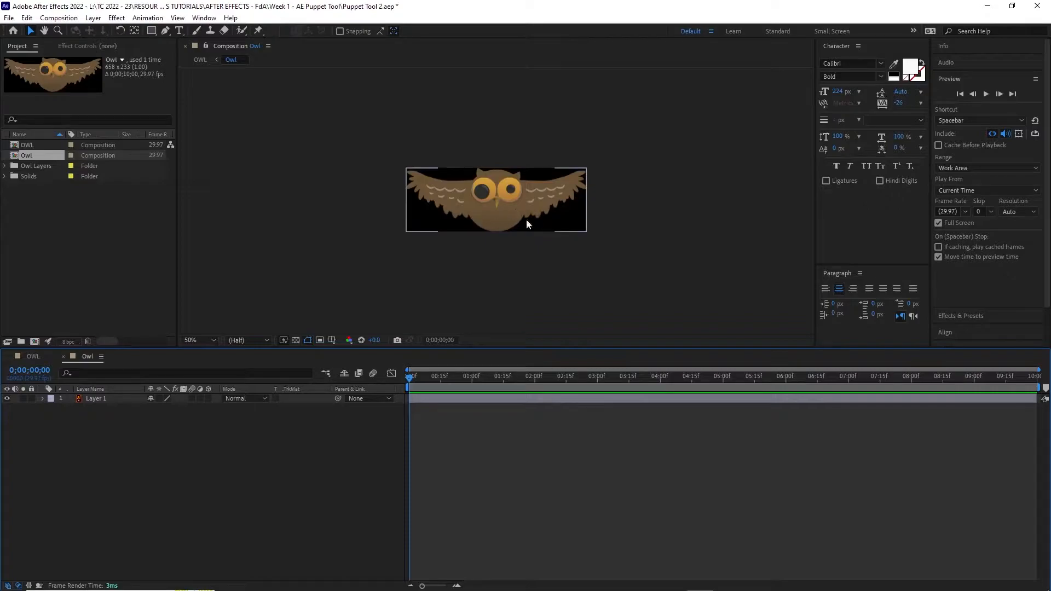
pyautogui.scroll(2, 503, 222)
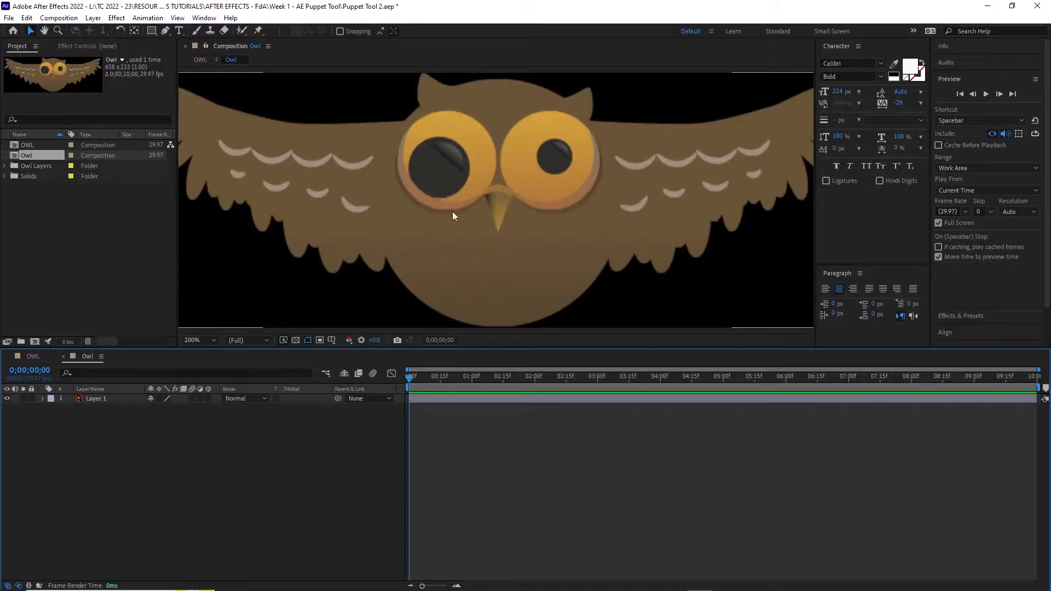
# Step: Draw a filled circle with the Ellipse tool and position it over the owl's eye with the larger pupil
pyautogui.click(152, 30)
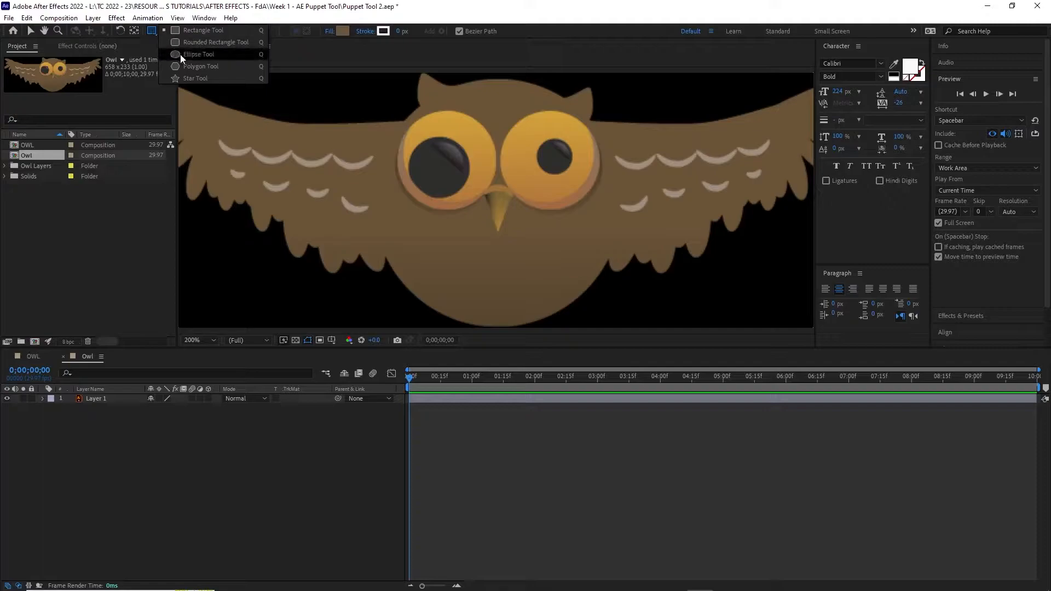
pyautogui.click(180, 55)
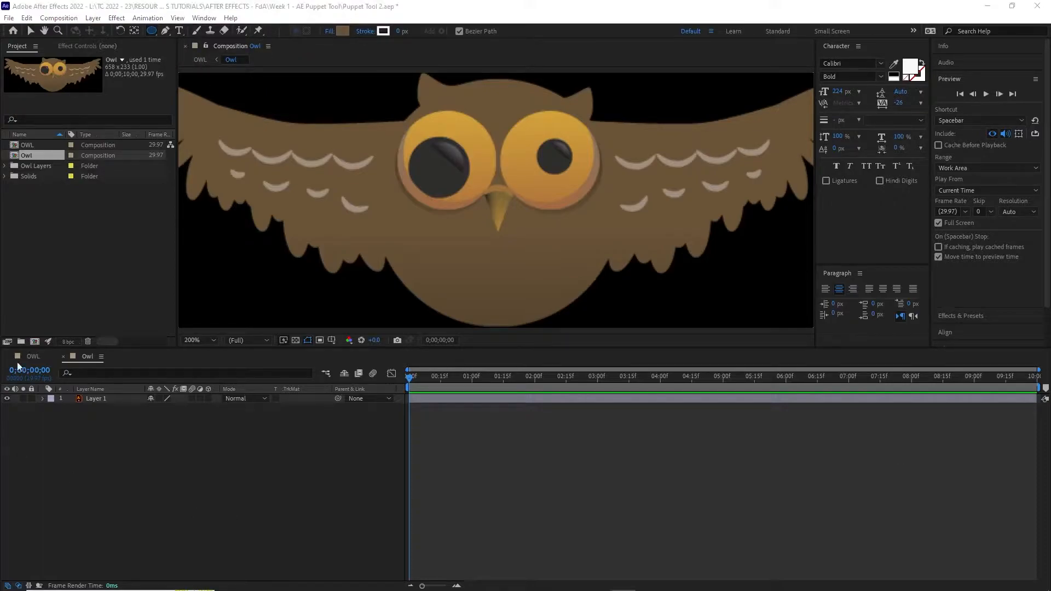
pyautogui.click(118, 435)
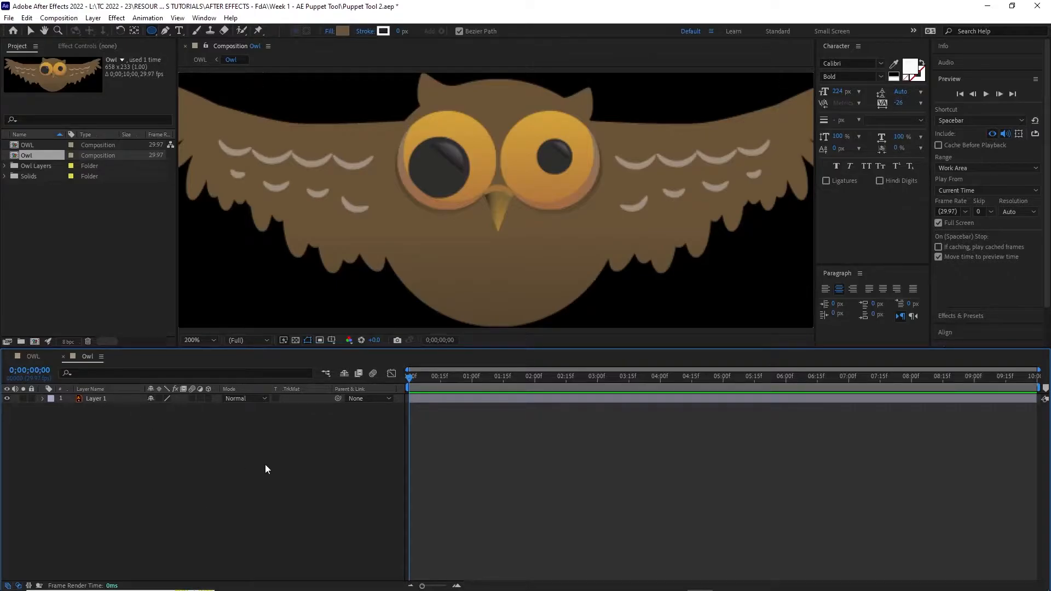
pyautogui.moveTo(406, 139); pyautogui.dragTo(458, 194)
pyautogui.press('ctrl')
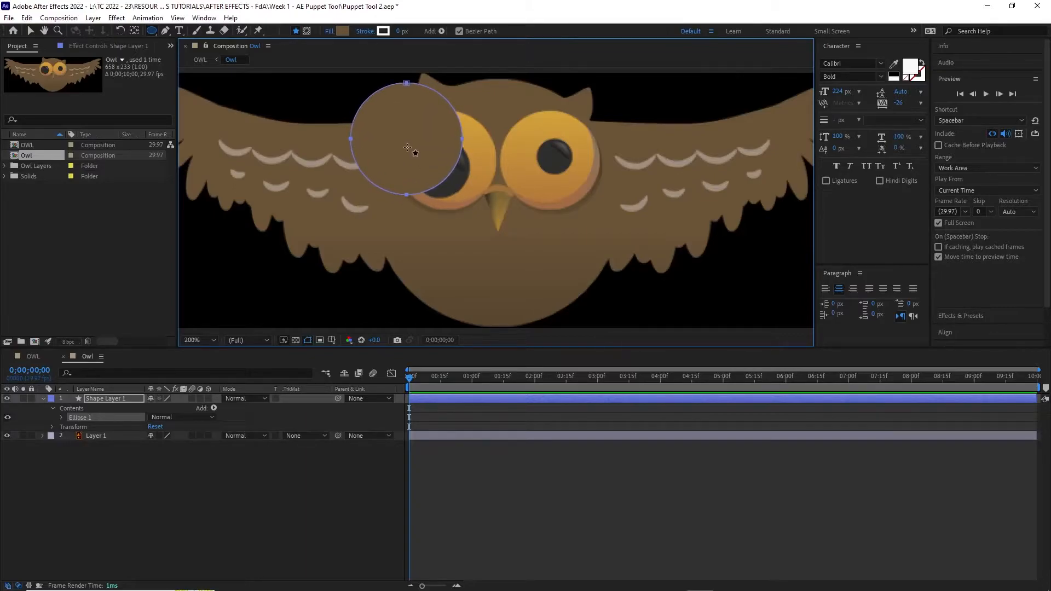
pyautogui.press('v')
pyautogui.moveTo(410, 145); pyautogui.dragTo(442, 159)
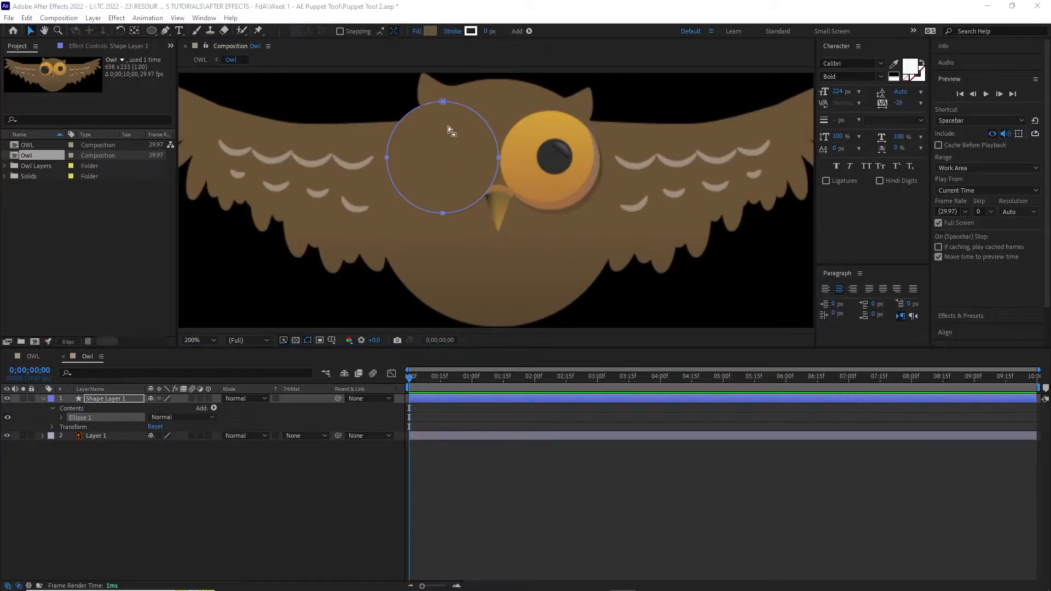
# Step: Set the circle's fill to the brown sampled from the owl's body
pyautogui.click(430, 31)
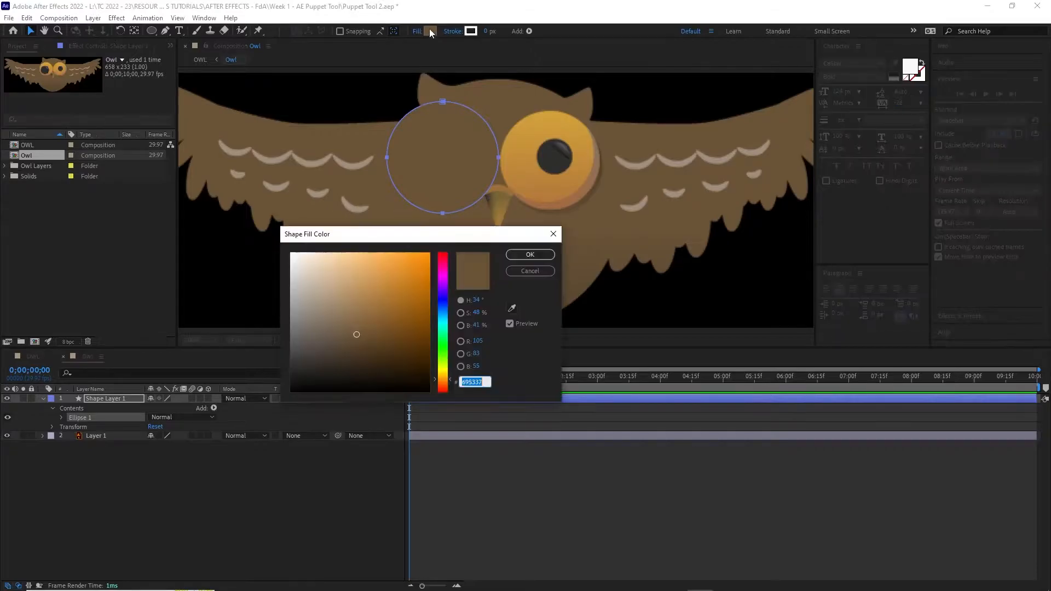
pyautogui.click(512, 308)
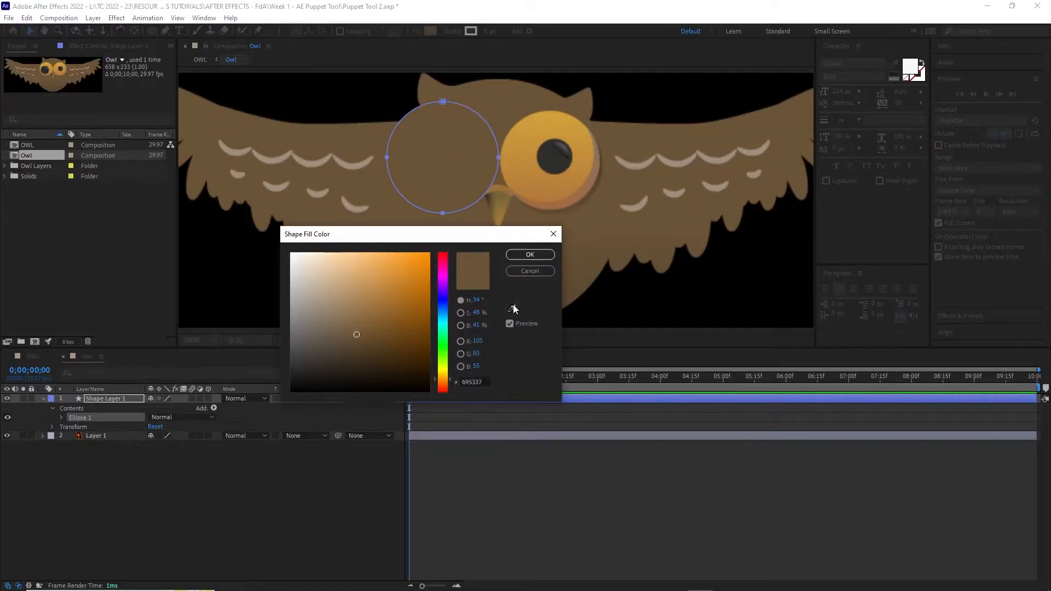
pyautogui.click(593, 237)
pyautogui.click(528, 255)
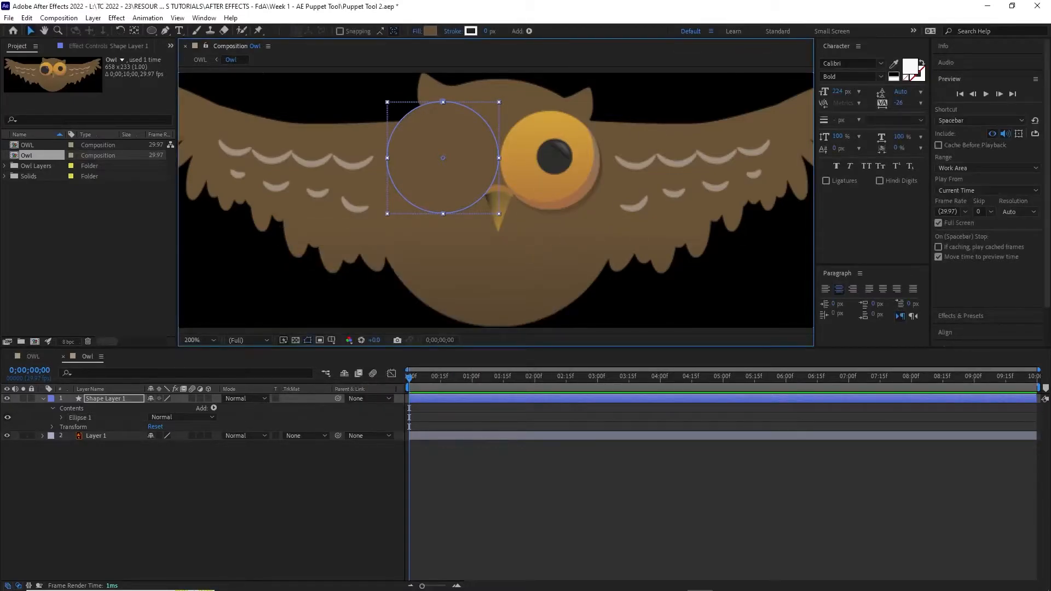
# Step: Rename the circle's shape layer as R Eye
pyautogui.rightClick(98, 402)
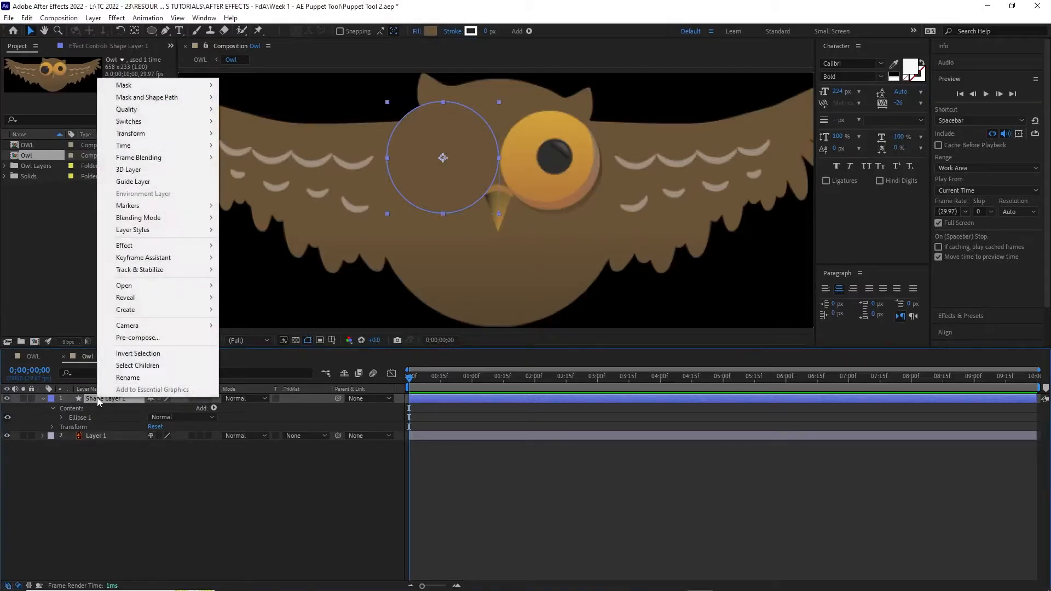
pyautogui.click(130, 377)
pyautogui.write('R Eye')
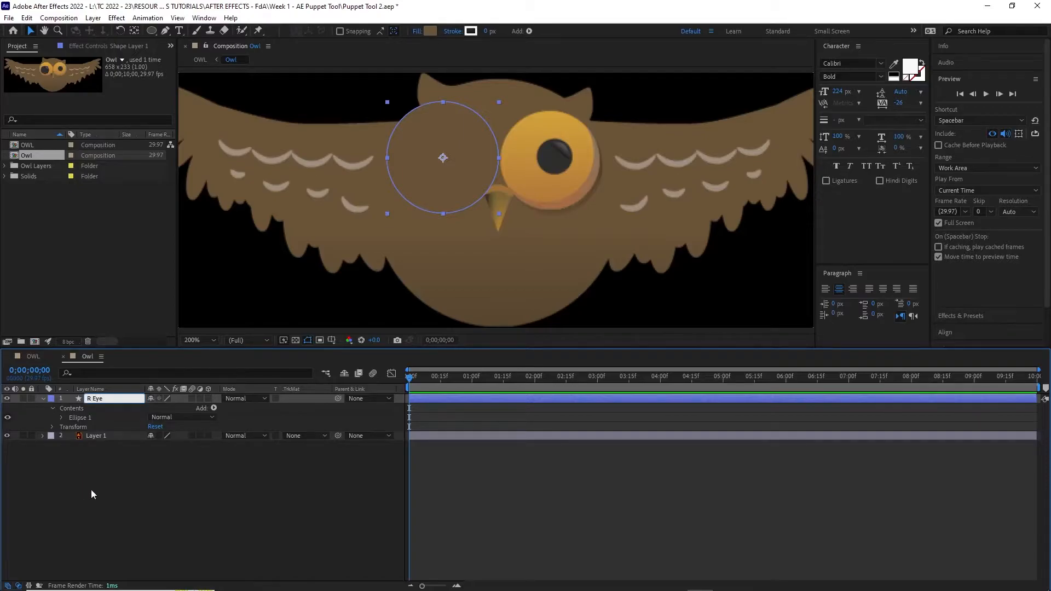
pyautogui.click(504, 469)
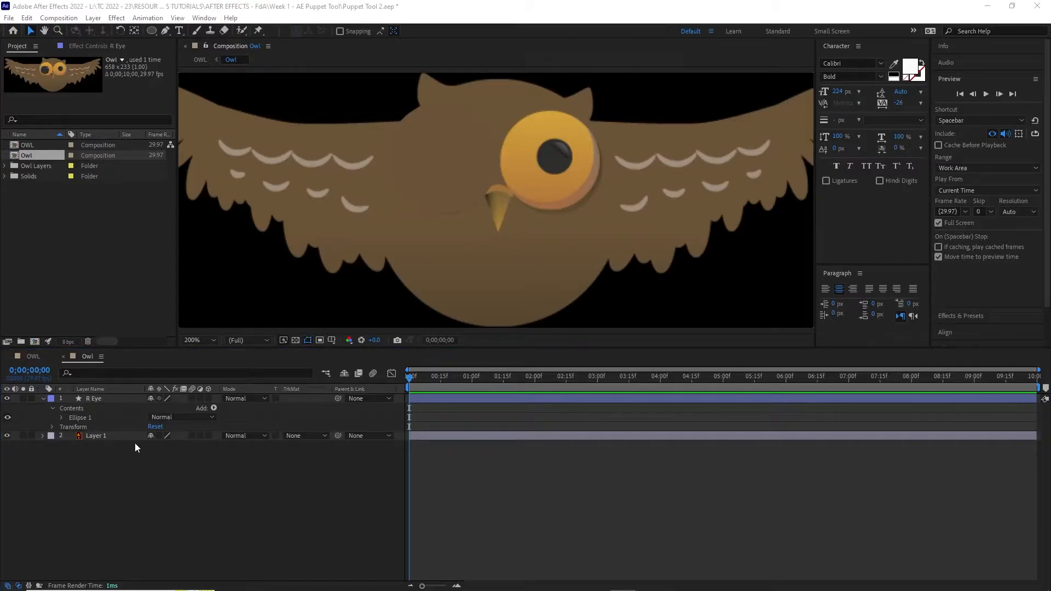
# Step: Hide the R Eye layer and draw two stacked brown rectangles over the upper and lower halves of the eye with the larger pupil
pyautogui.click(152, 30)
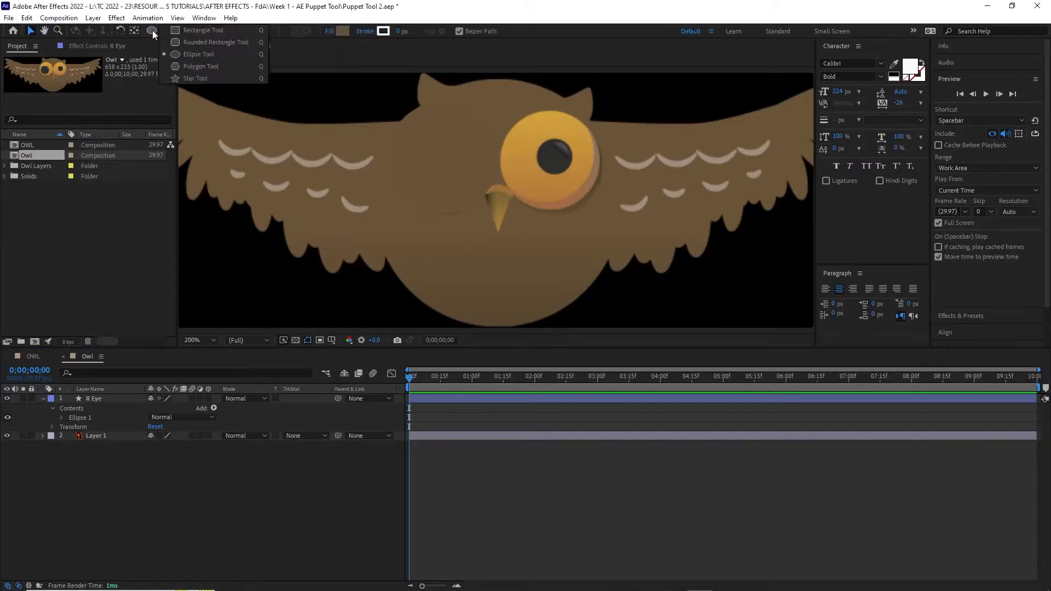
pyautogui.click(186, 30)
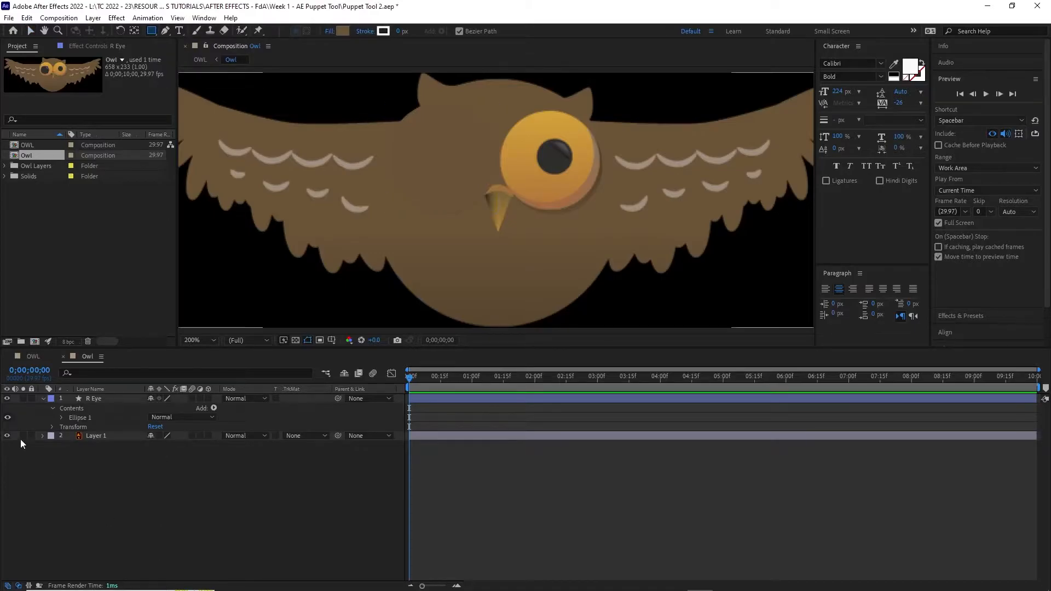
pyautogui.click(8, 399)
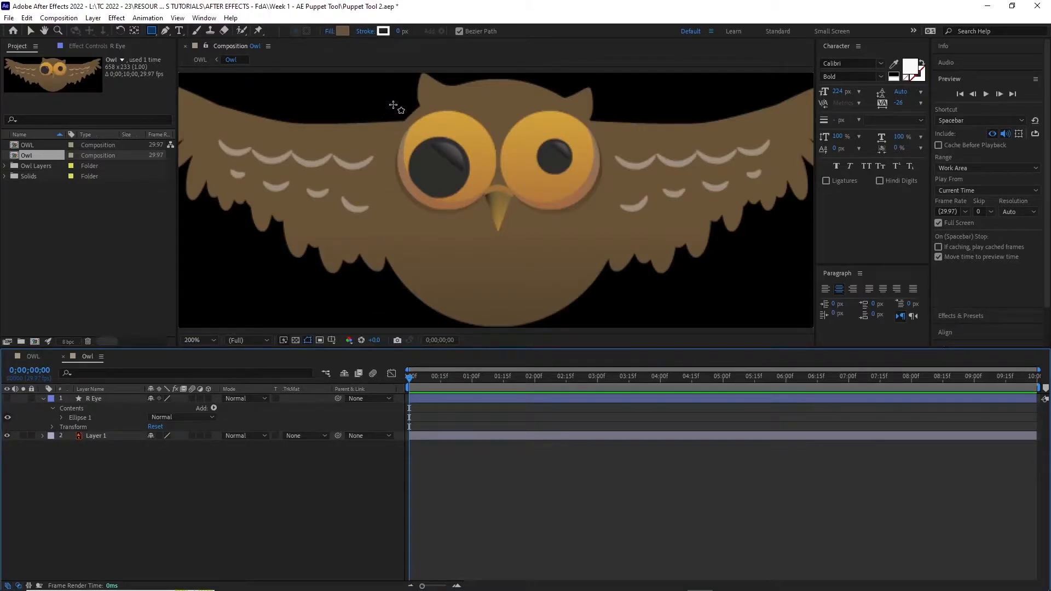
pyautogui.moveTo(393, 105); pyautogui.dragTo(499, 162)
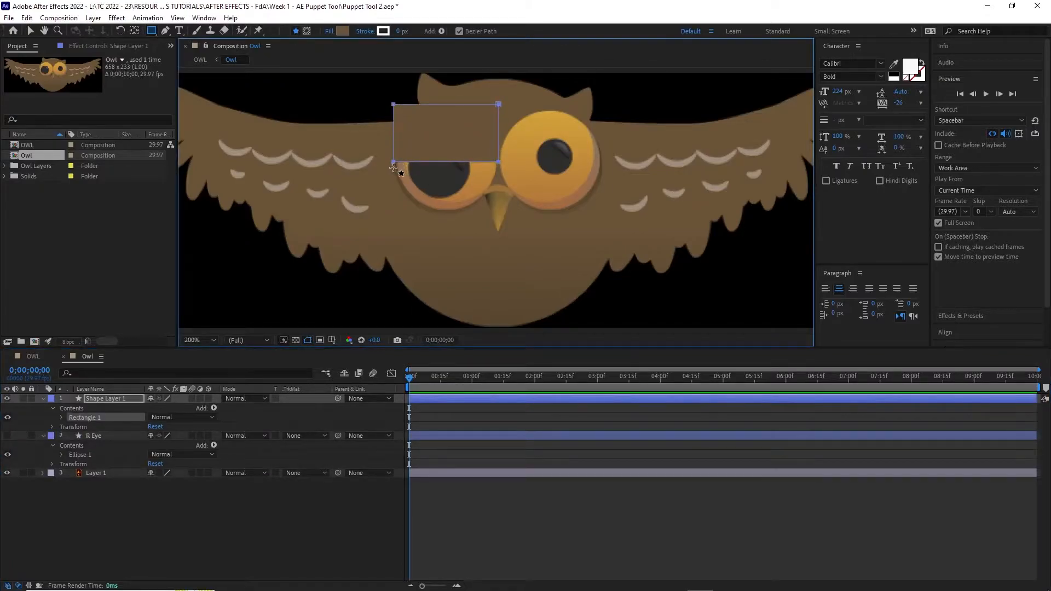
pyautogui.moveTo(394, 163); pyautogui.dragTo(498, 212)
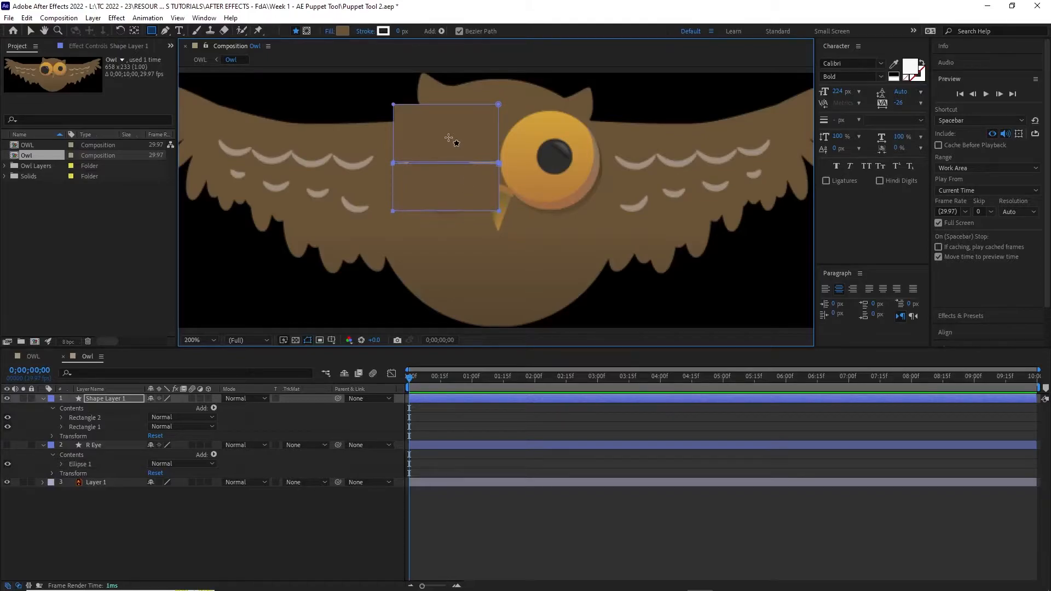
# Step: Rename the layer containing the two rectangles as R Eye lids
pyautogui.rightClick(102, 400)
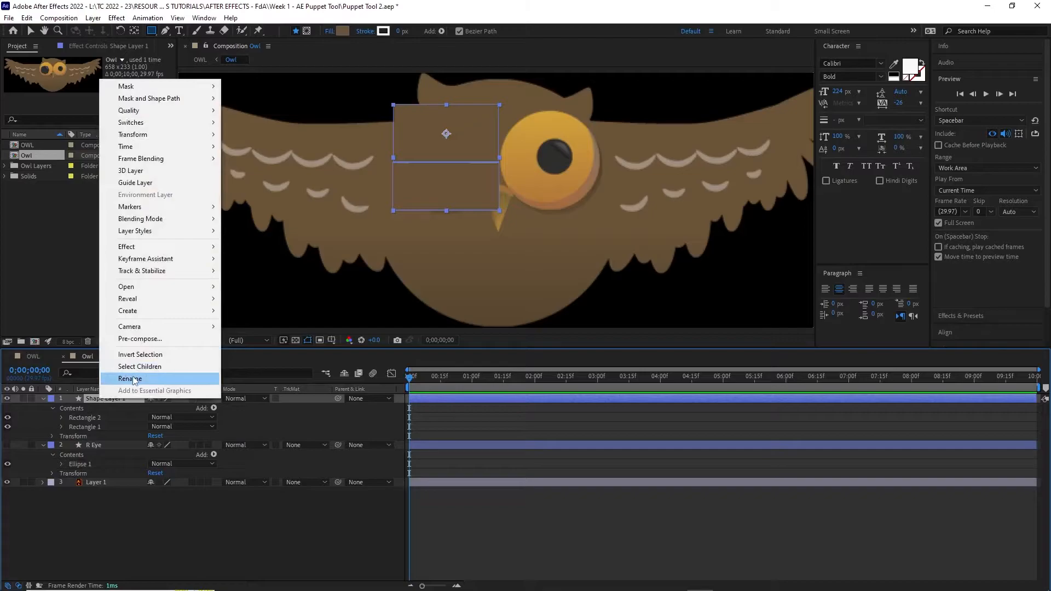
pyautogui.click(131, 378)
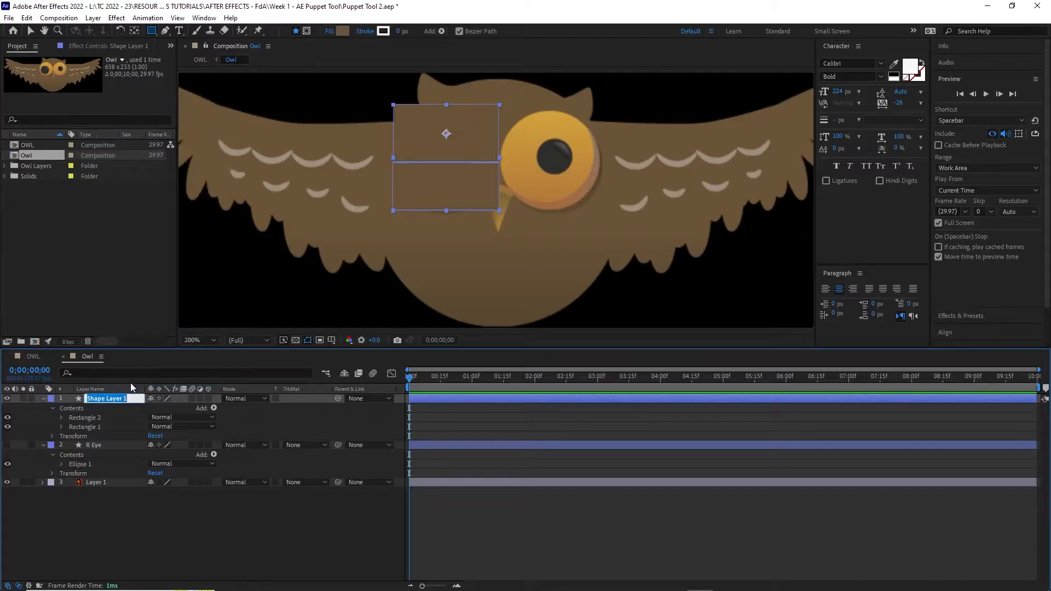
pyautogui.write('R Eye lids')
pyautogui.press('Return')
pyautogui.click(139, 523)
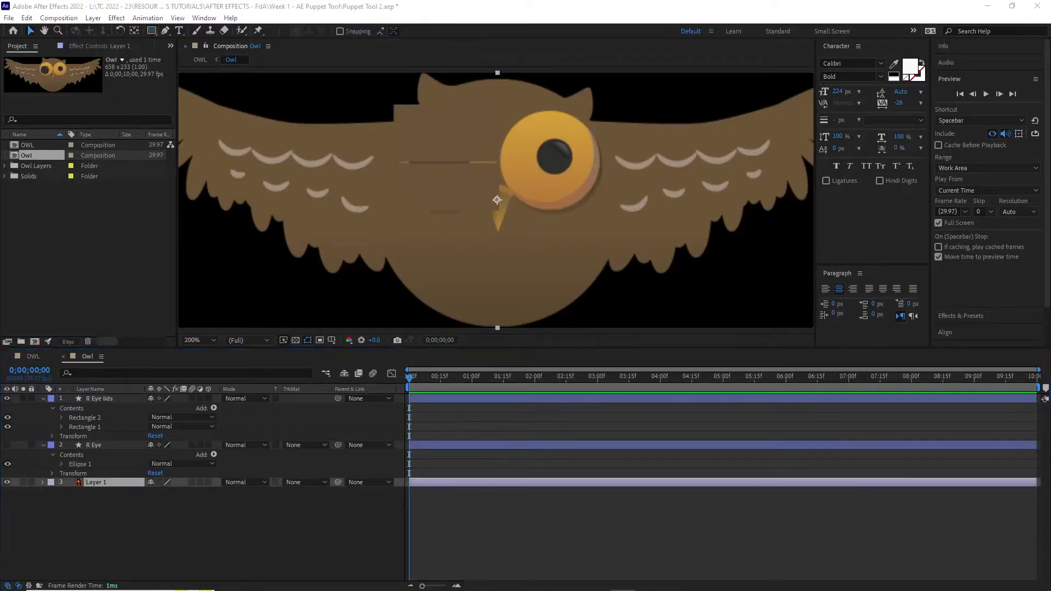
# Step: Nudge Rectangle 2 and Rectangle 1 in the R Eye lids layer vertically to close the gap between the eyelids
pyautogui.click(85, 427)
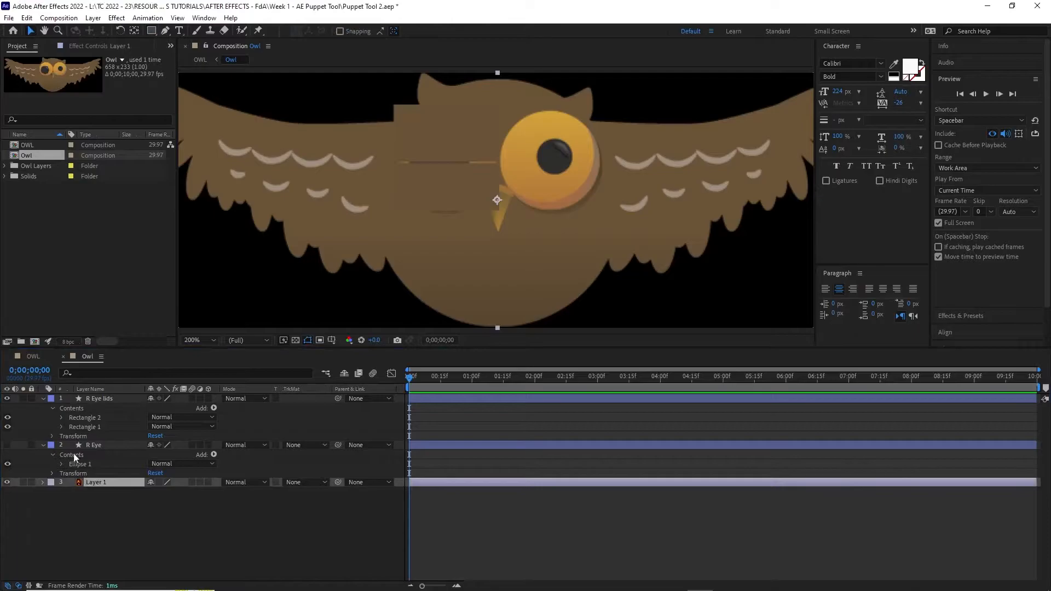
pyautogui.click(90, 419)
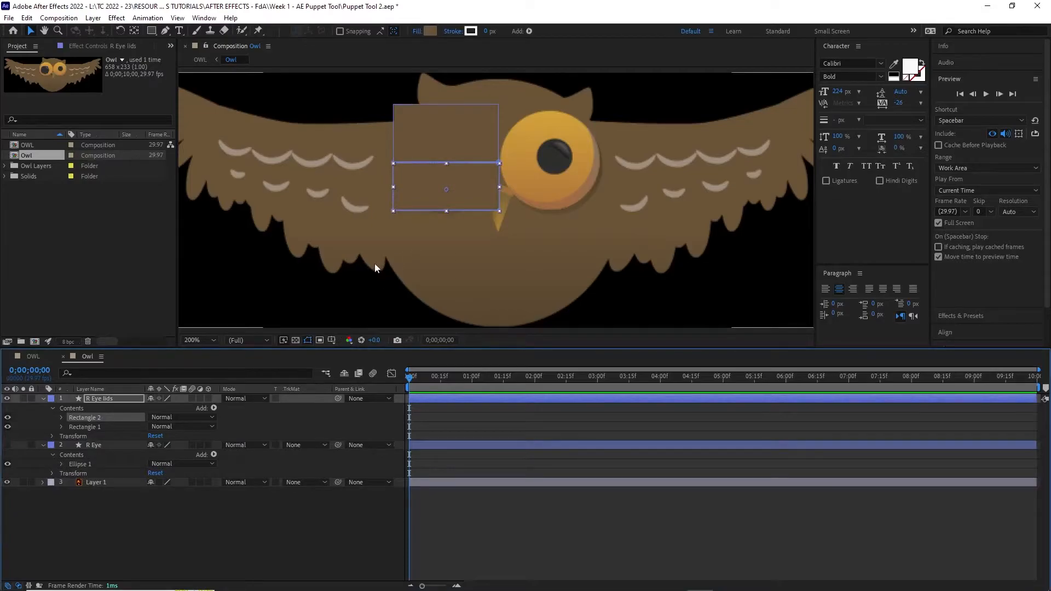
pyautogui.press('Up')
pyautogui.press('Down')
pyautogui.press('Down')
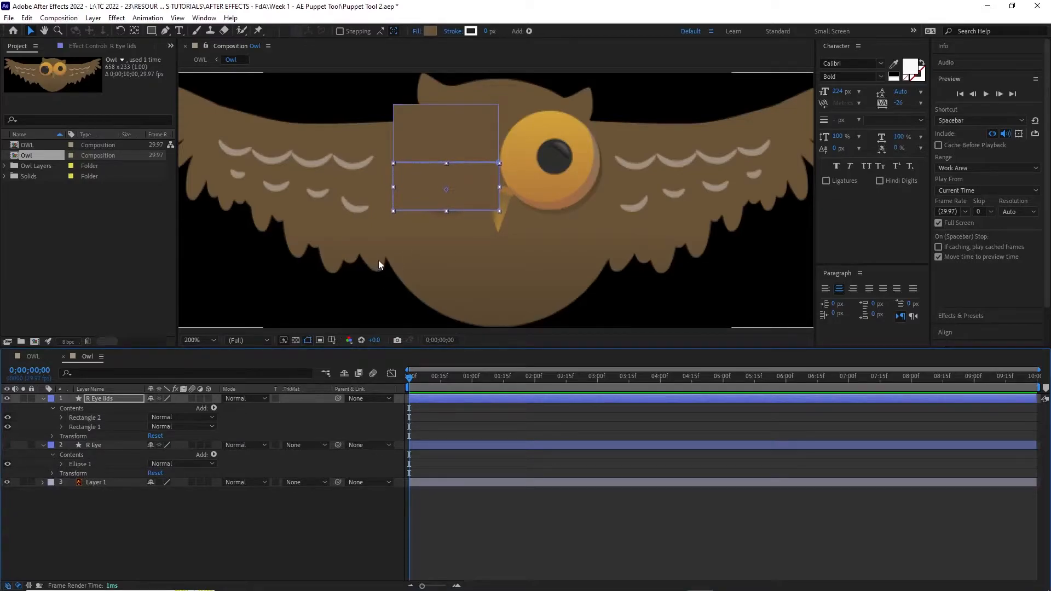
pyautogui.click(95, 418)
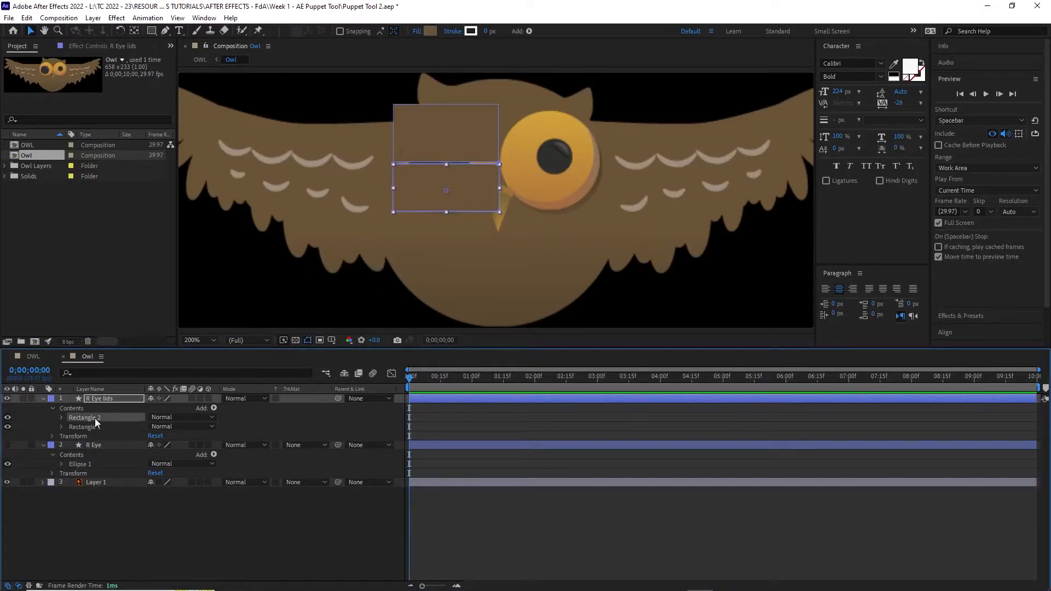
pyautogui.click(94, 426)
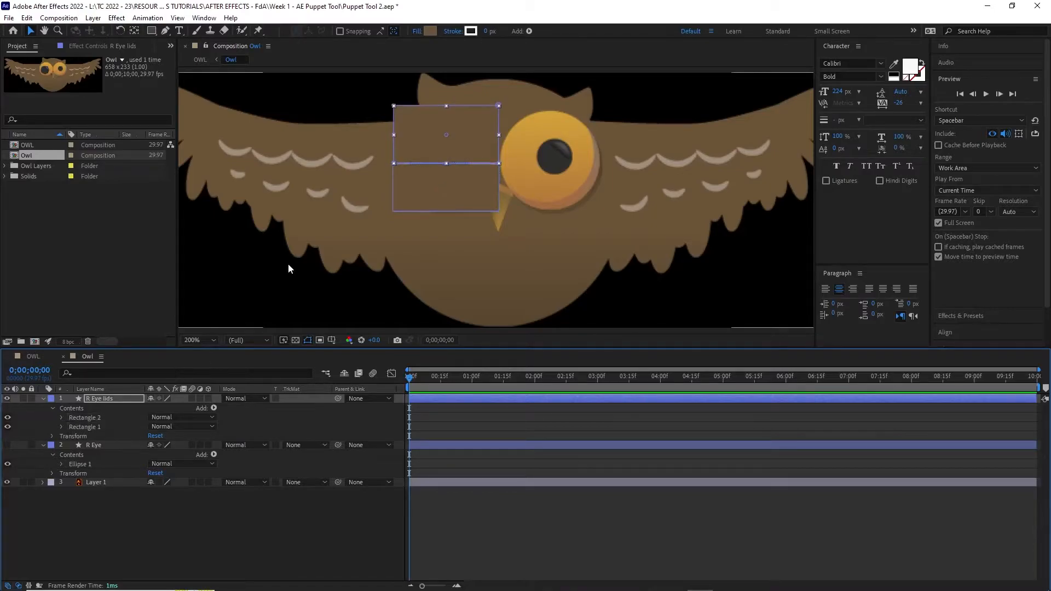
# Step: Nudge the upper eyelid rectangle down one pixel, and move the R Eye lids layer below R Eye in the layer stack
pyautogui.press('Down')
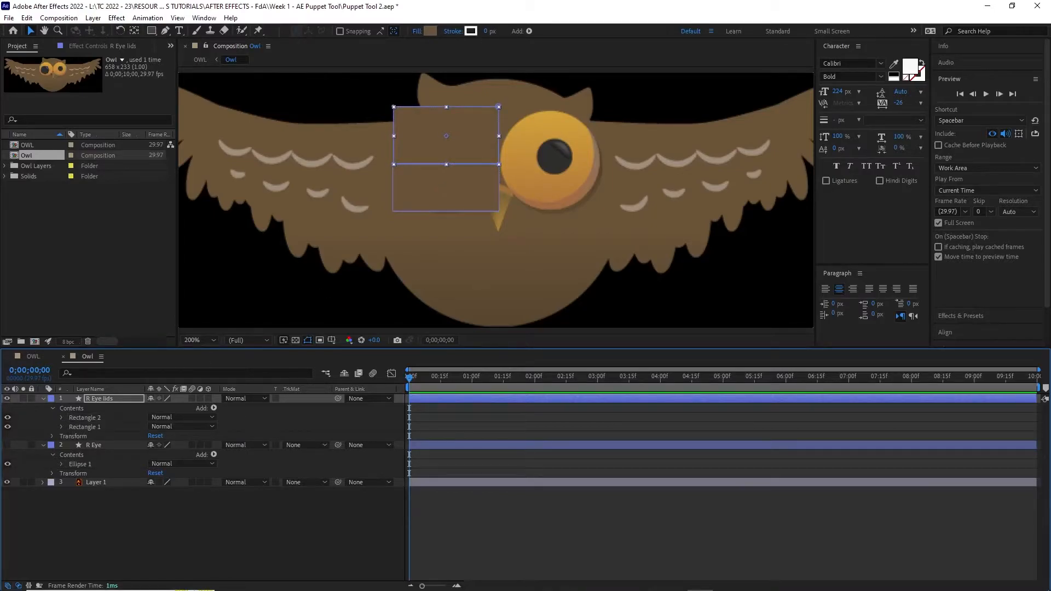
pyautogui.click(99, 397)
pyautogui.moveTo(101, 439); pyautogui.dragTo(100, 469)
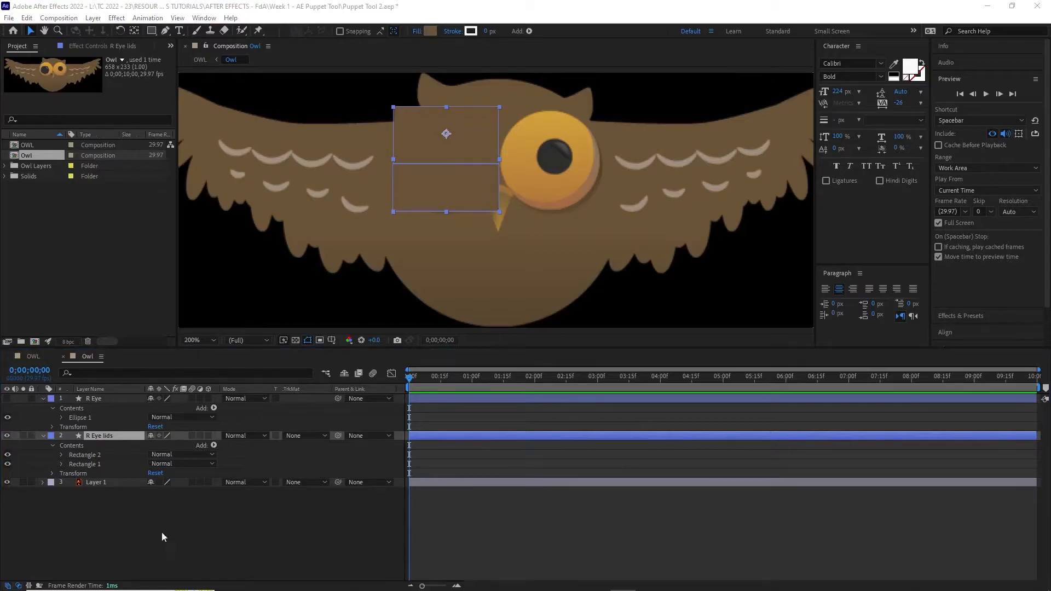
# Step: Try applying Alpha Matte "R Eye" to the R Eye lids layer
pyautogui.click(18, 586)
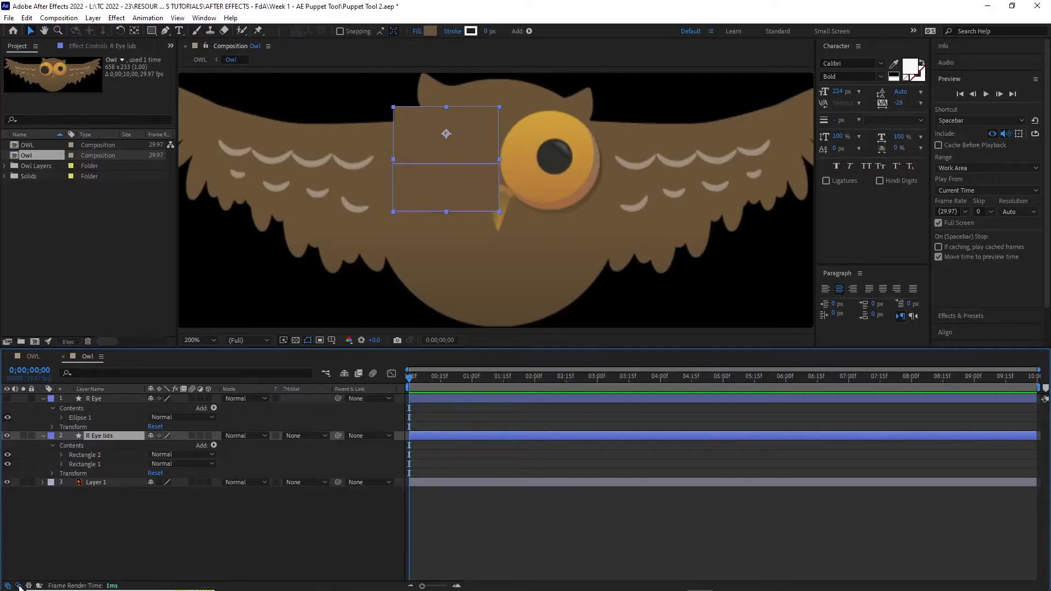
pyautogui.click(18, 585)
pyautogui.click(572, 511)
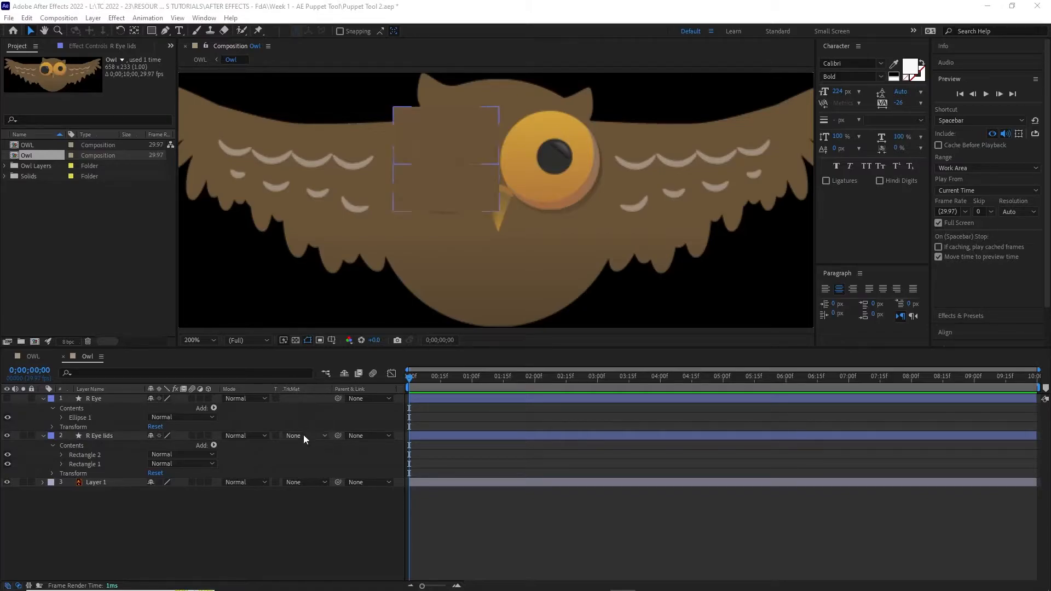
pyautogui.click(327, 436)
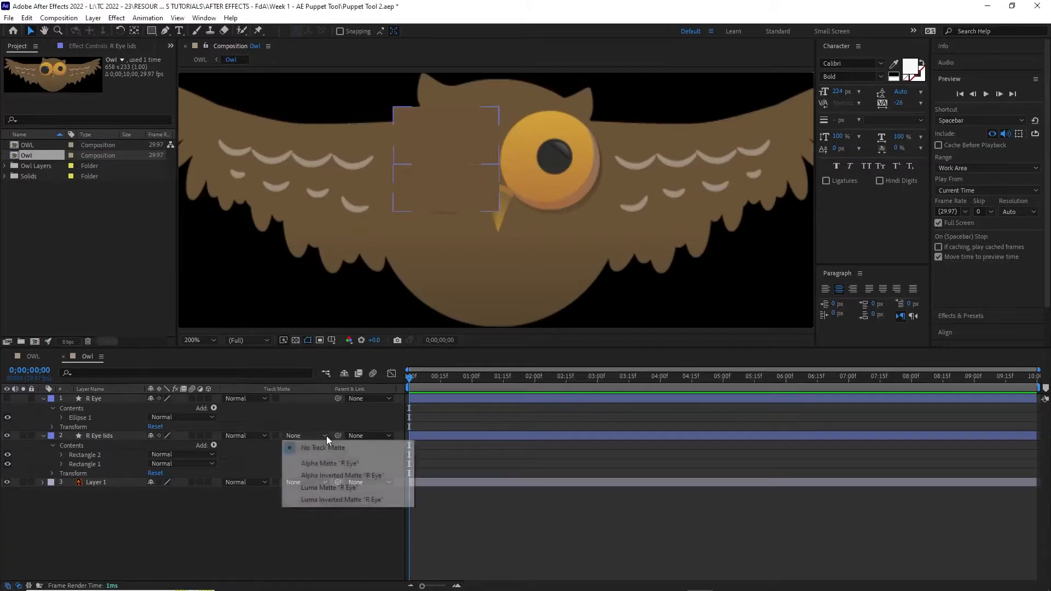
pyautogui.click(325, 464)
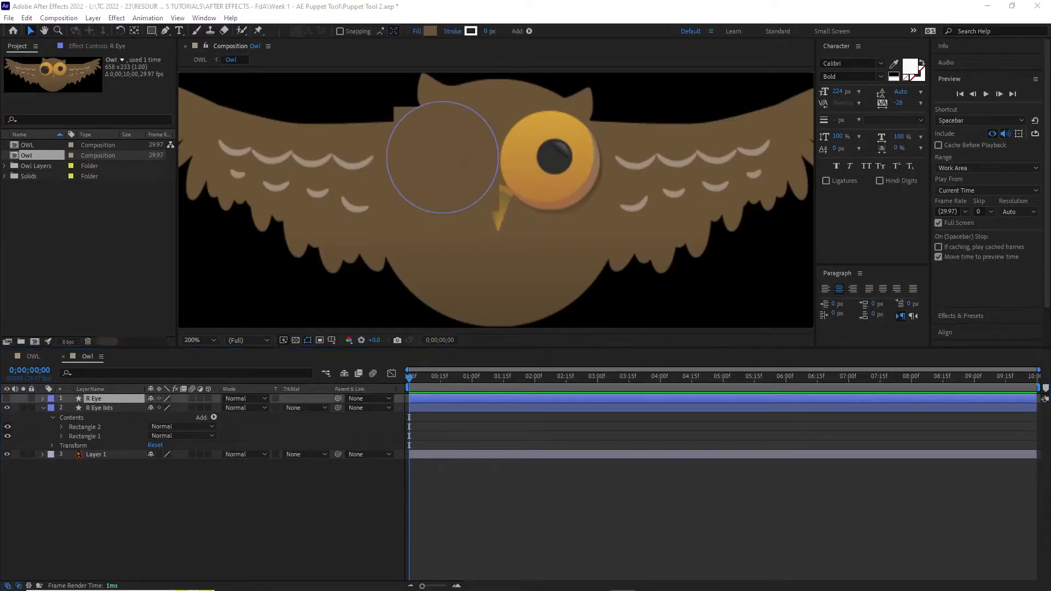
pyautogui.click(120, 530)
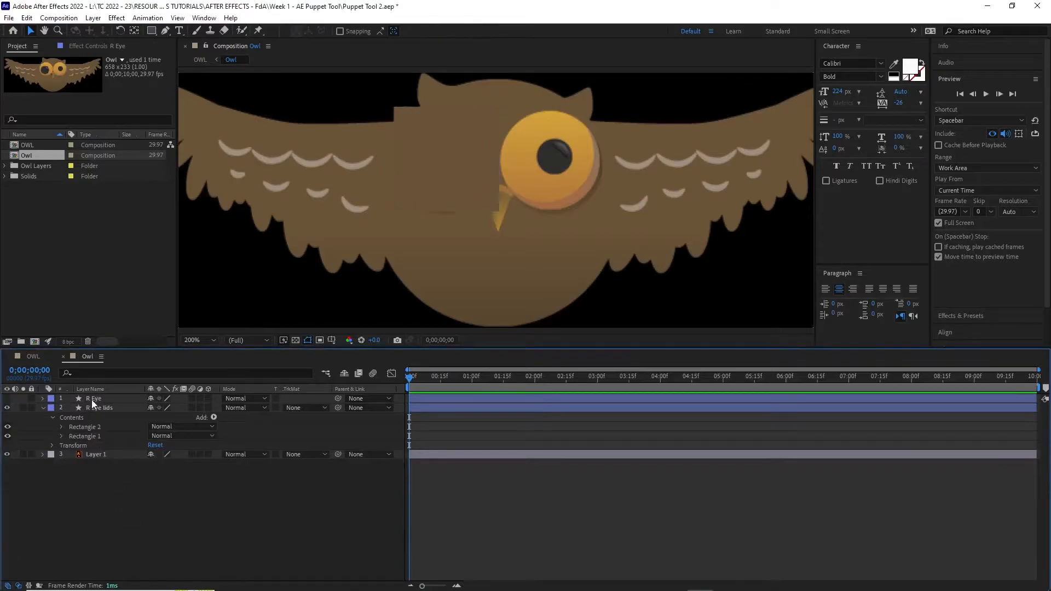
pyautogui.click(91, 399)
pyautogui.click(97, 454)
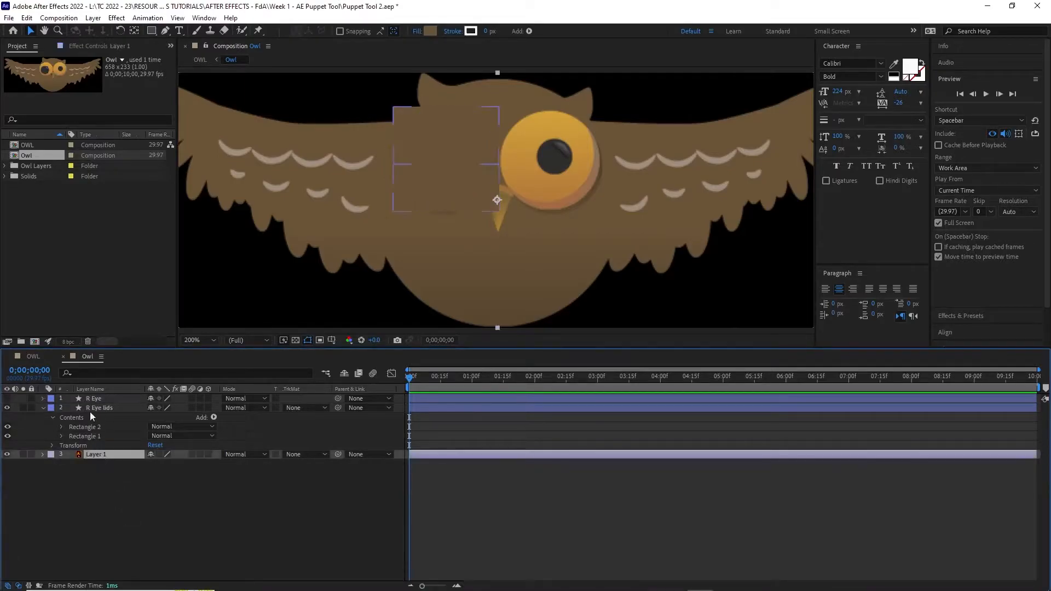
pyautogui.click(97, 398)
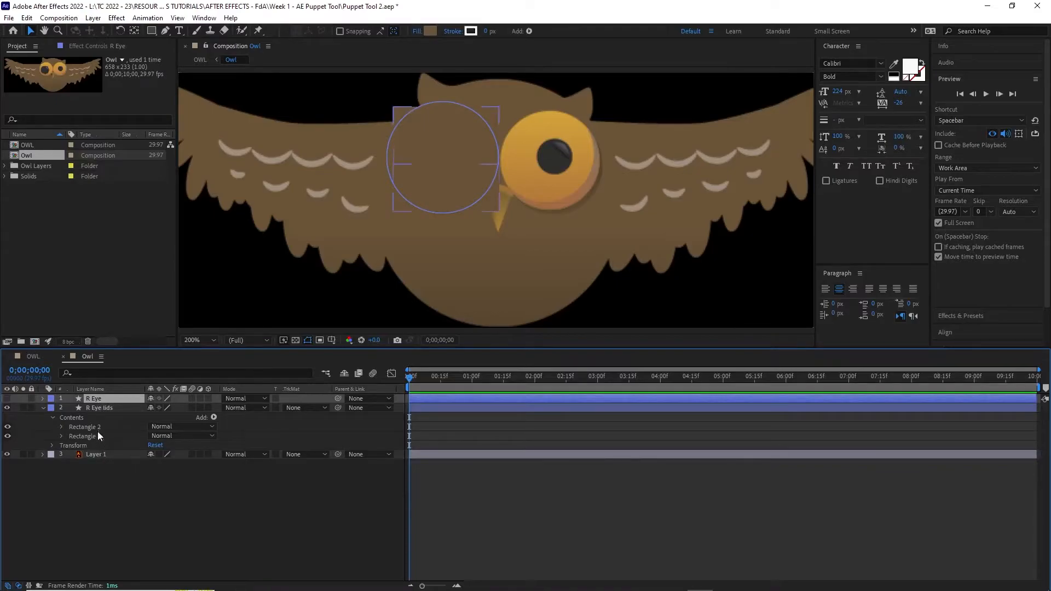
pyautogui.click(98, 408)
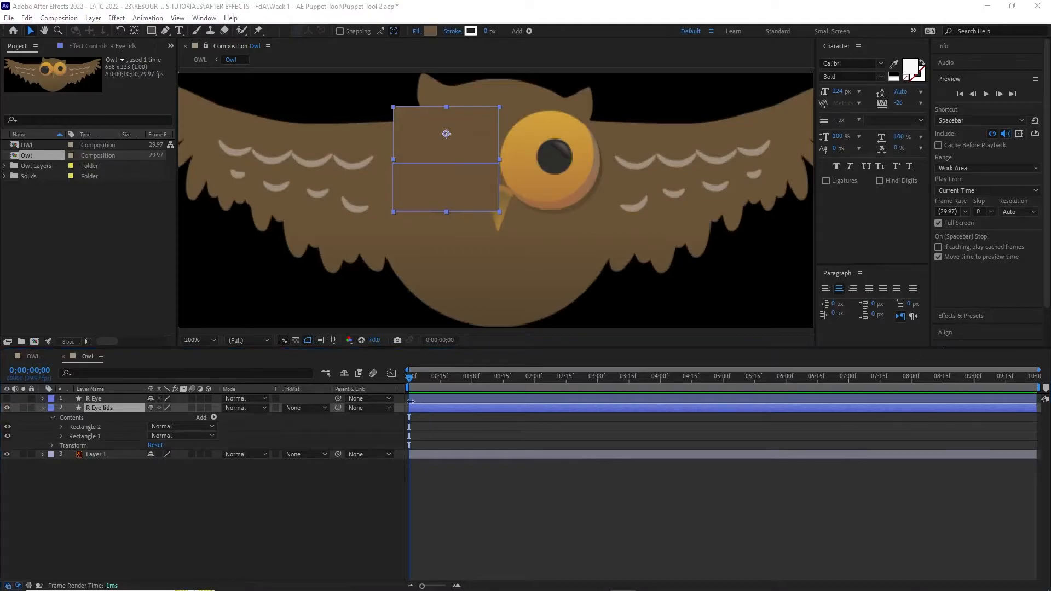
pyautogui.click(70, 426)
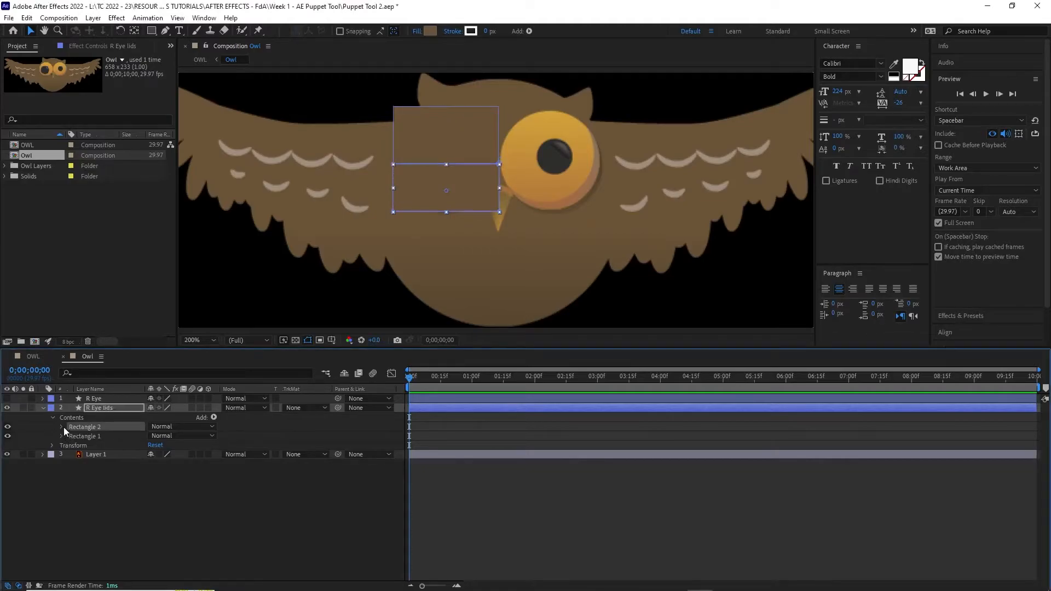
pyautogui.click(60, 427)
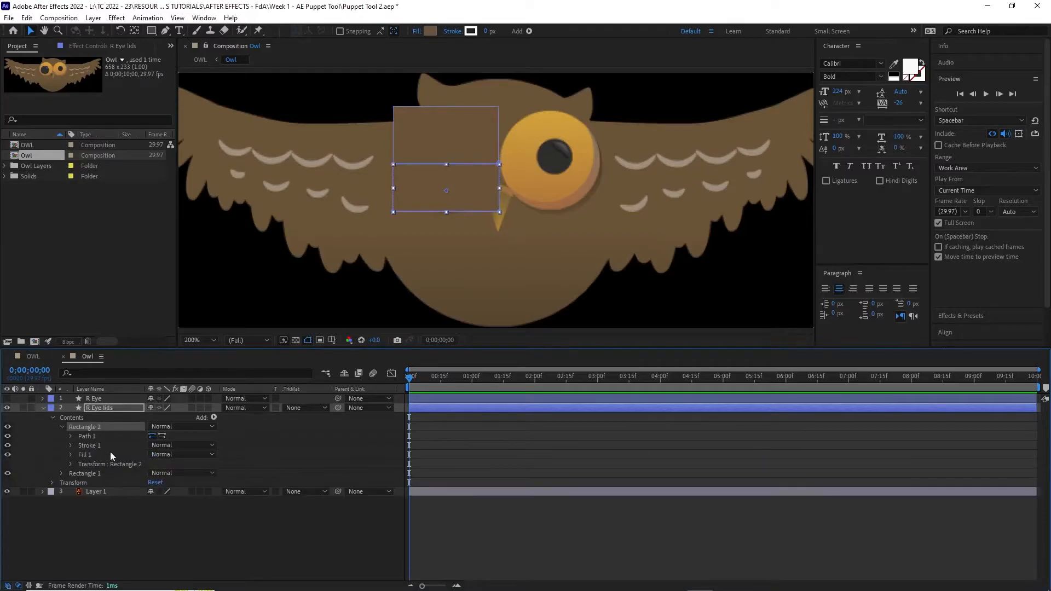
pyautogui.click(112, 465)
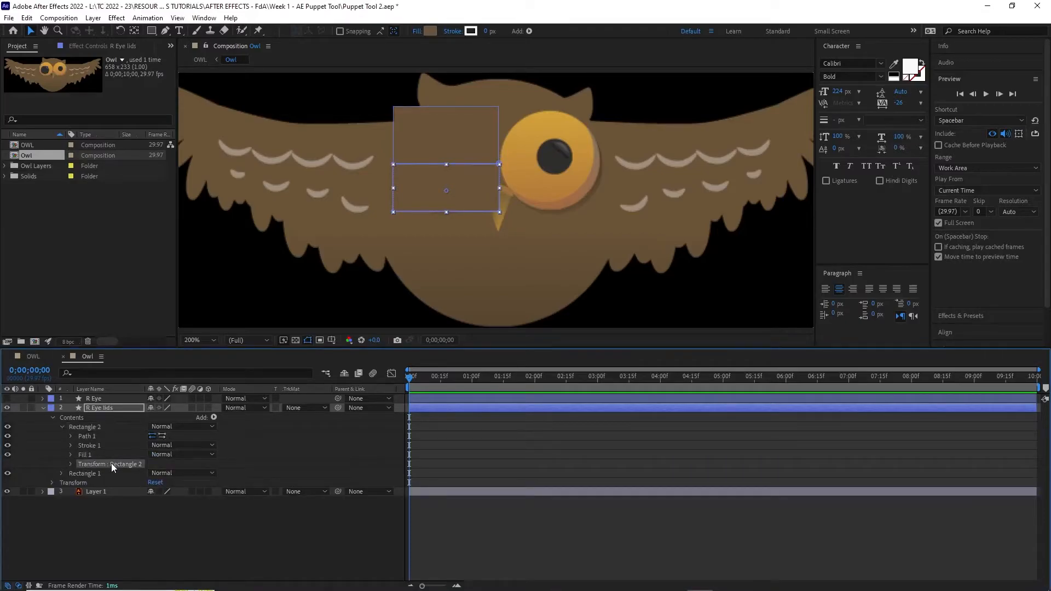
pyautogui.click(71, 464)
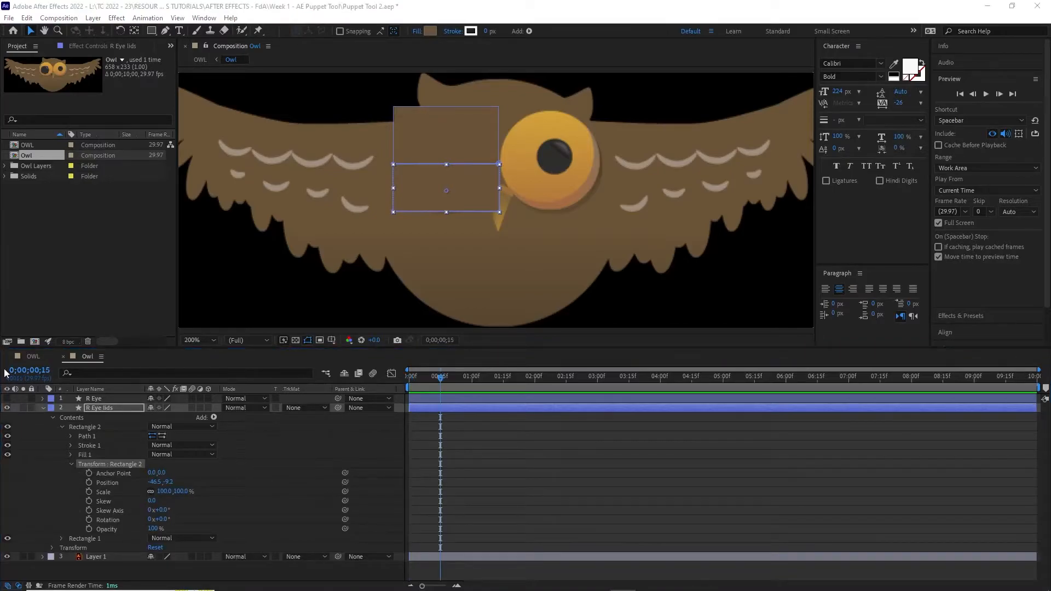
pyautogui.moveTo(438, 376); pyautogui.dragTo(389, 374)
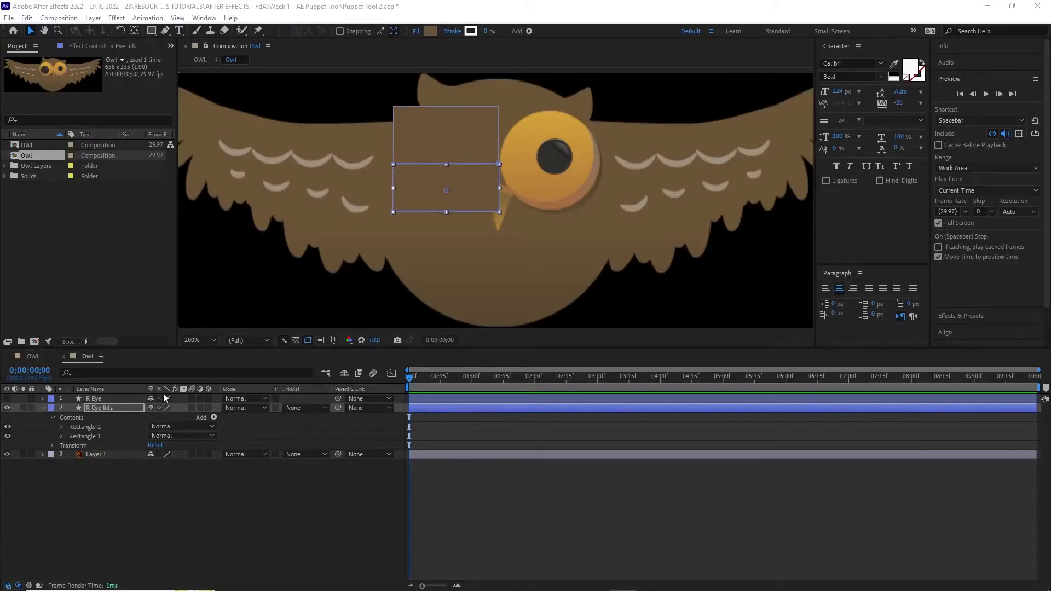
# Step: Start position keyframes for Rectangle 2 at 0;00;00;00 and lower it below the eye to a Y position of 30.8
pyautogui.click(90, 427)
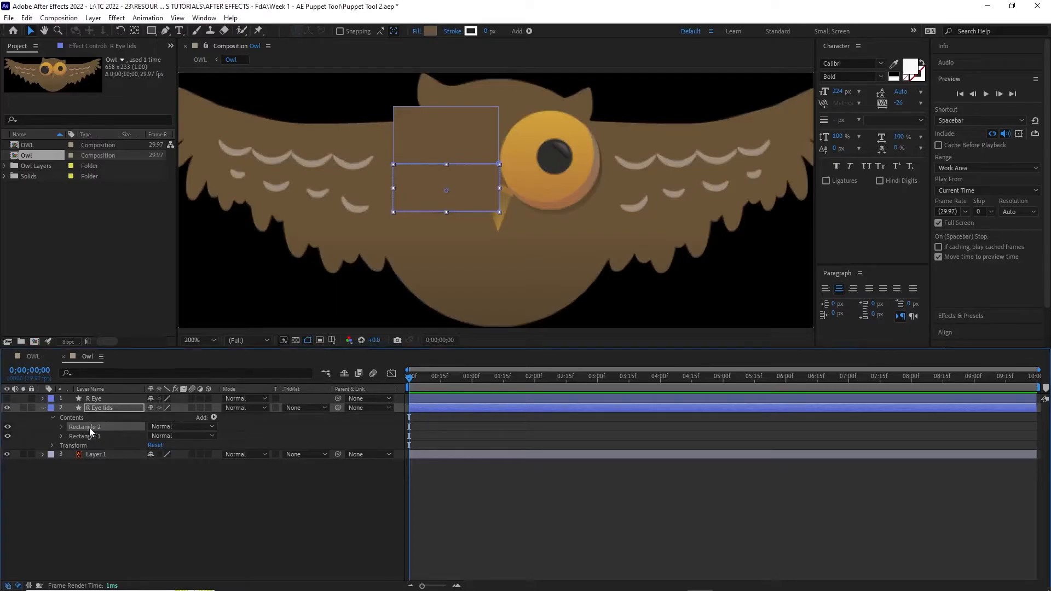
pyautogui.click(61, 427)
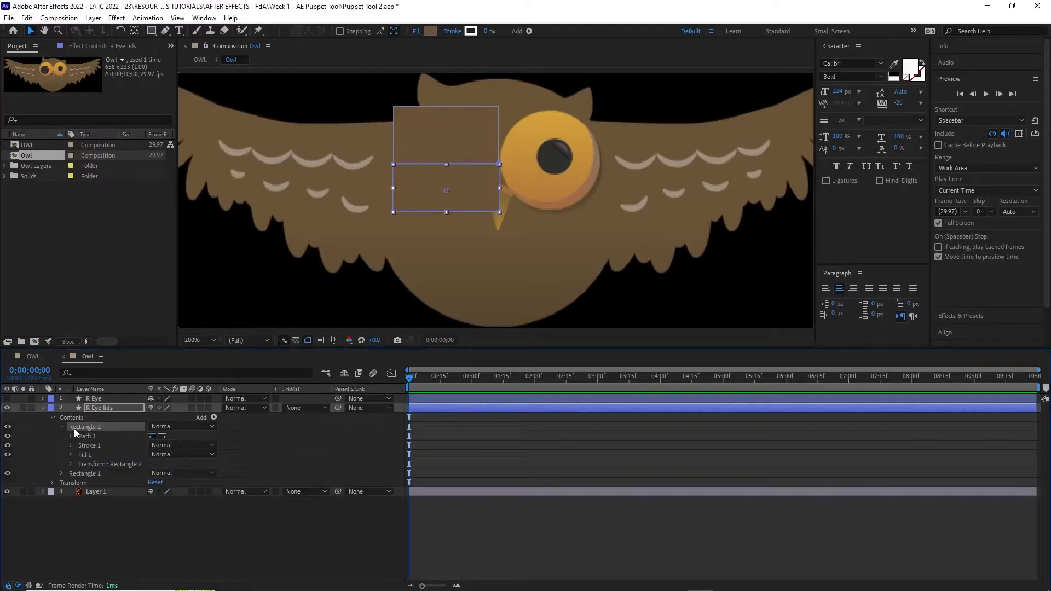
pyautogui.click(70, 464)
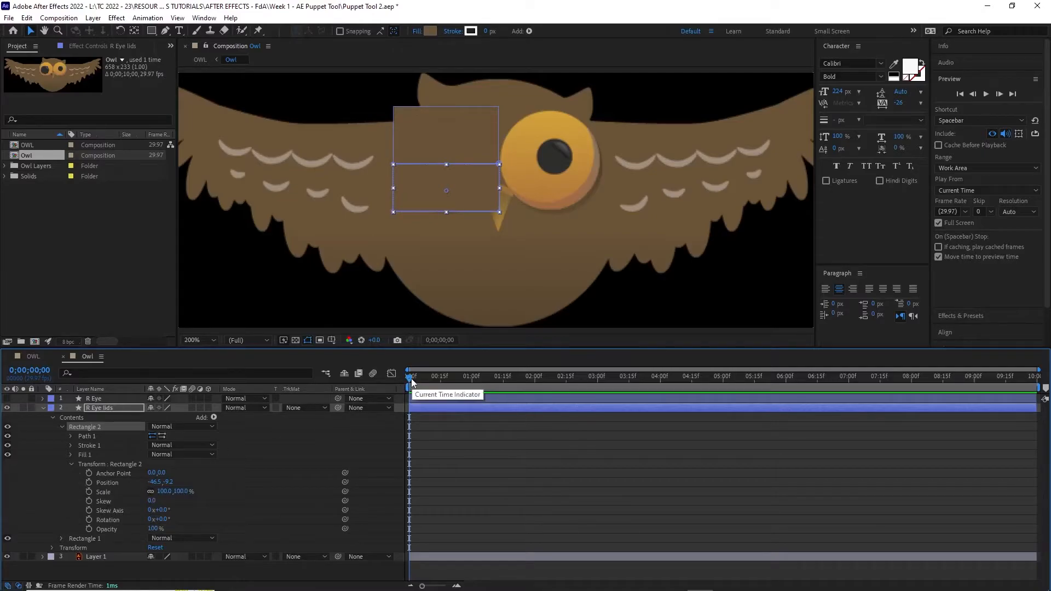
pyautogui.moveTo(408, 379); pyautogui.dragTo(370, 382)
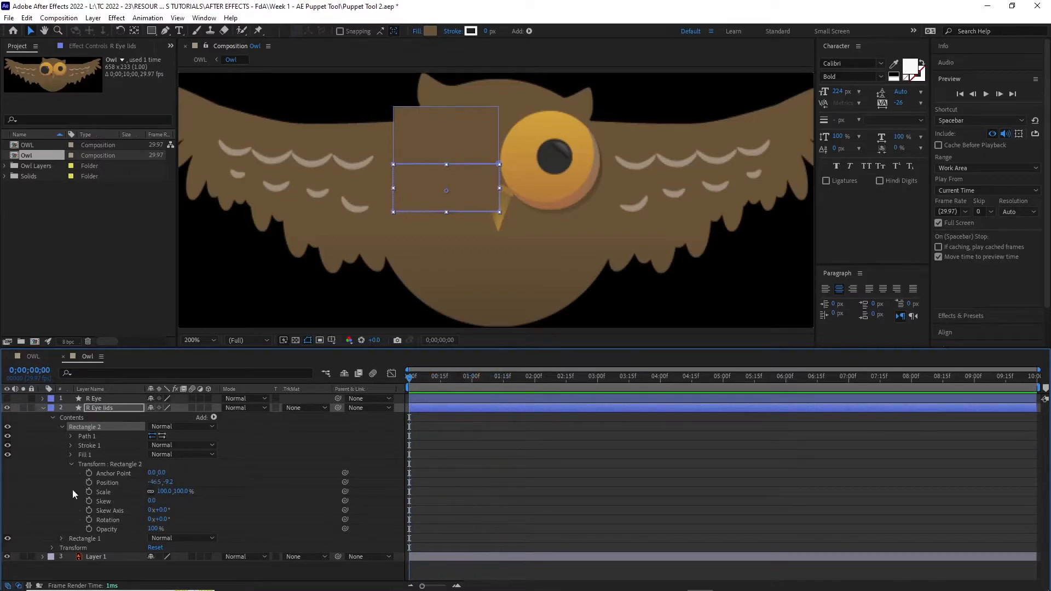
pyautogui.click(89, 483)
pyautogui.moveTo(167, 482); pyautogui.dragTo(188, 486)
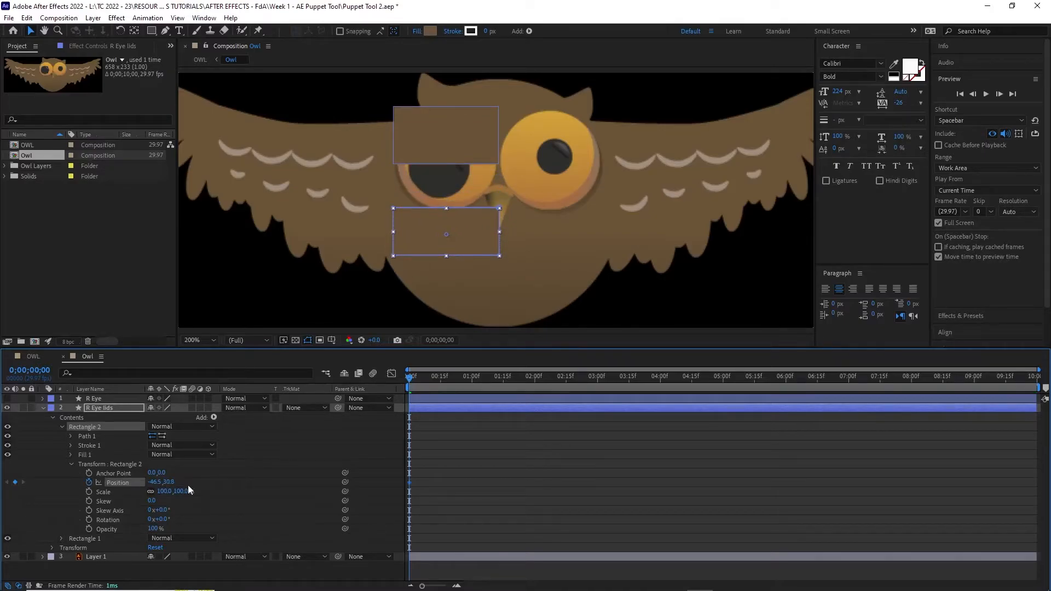
pyautogui.click(72, 465)
pyautogui.click(62, 426)
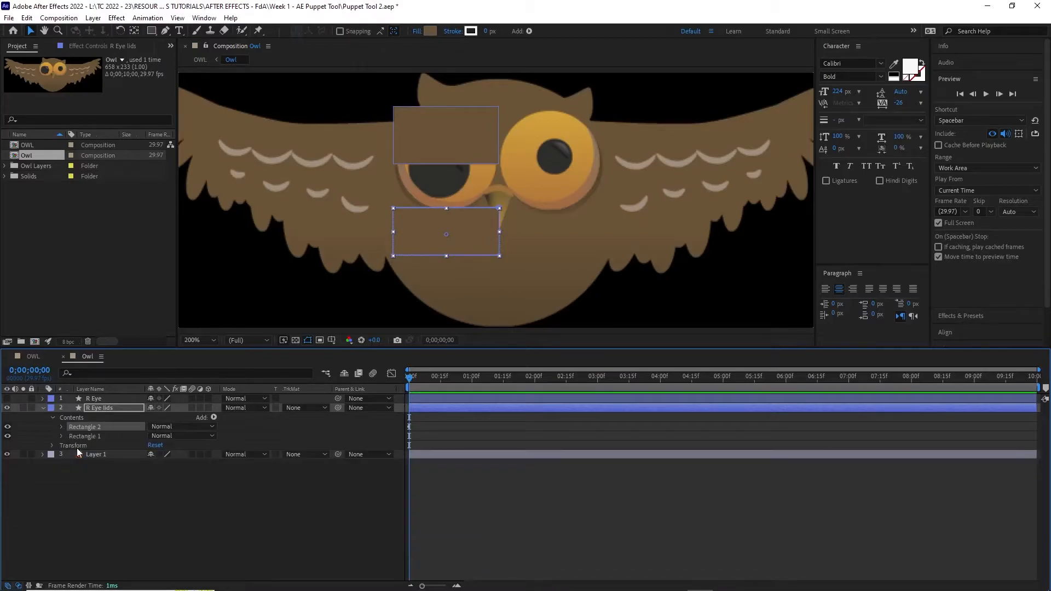
# Step: Start position keyframes for Rectangle 1 at 0;00;00;00 and raise it above the eye to a Y position of -104.2
pyautogui.click(61, 436)
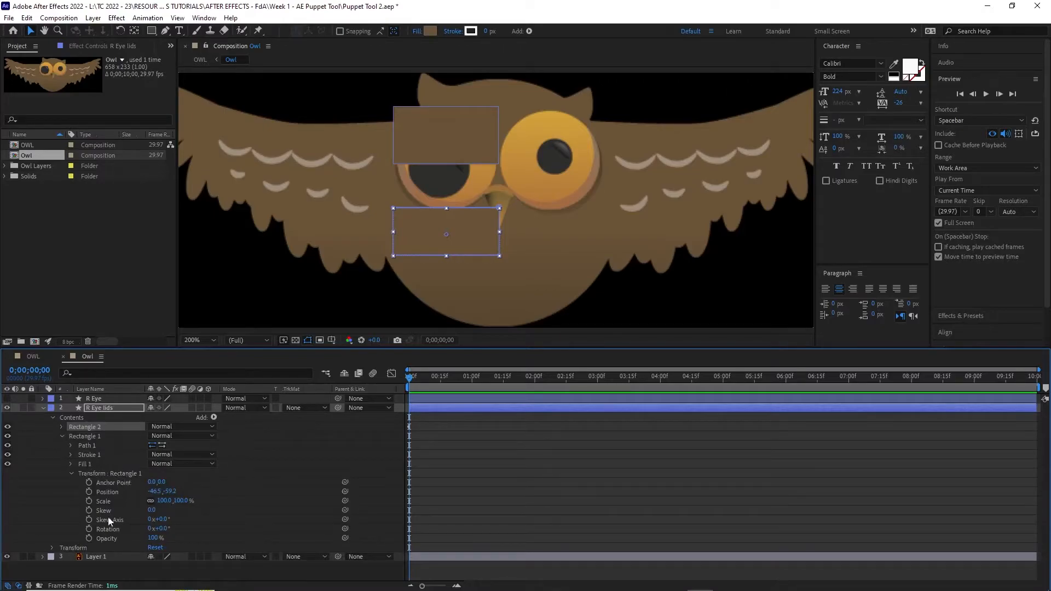
pyautogui.click(88, 491)
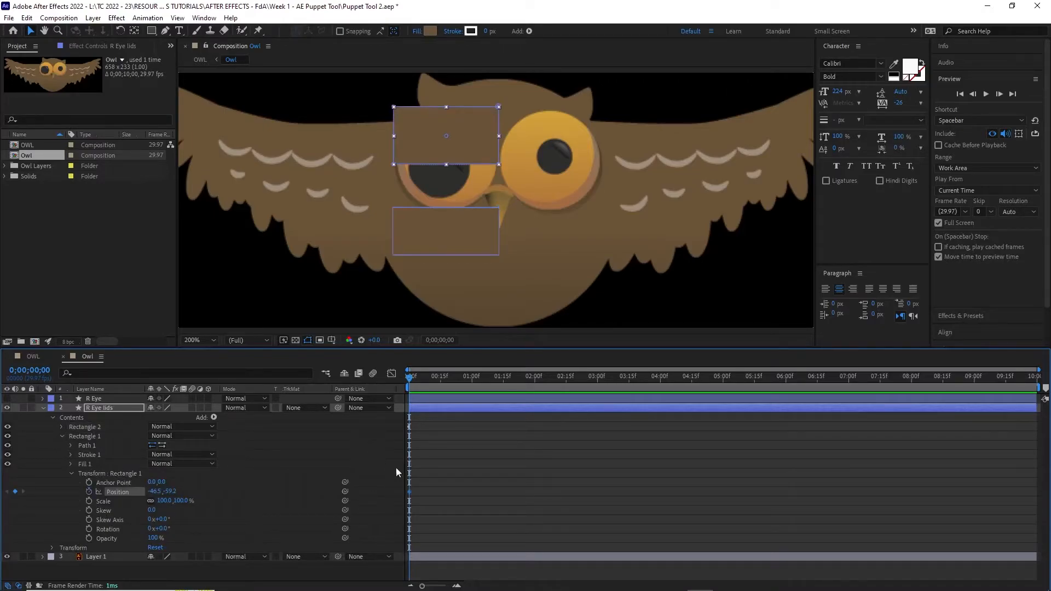
pyautogui.moveTo(167, 491); pyautogui.dragTo(124, 510)
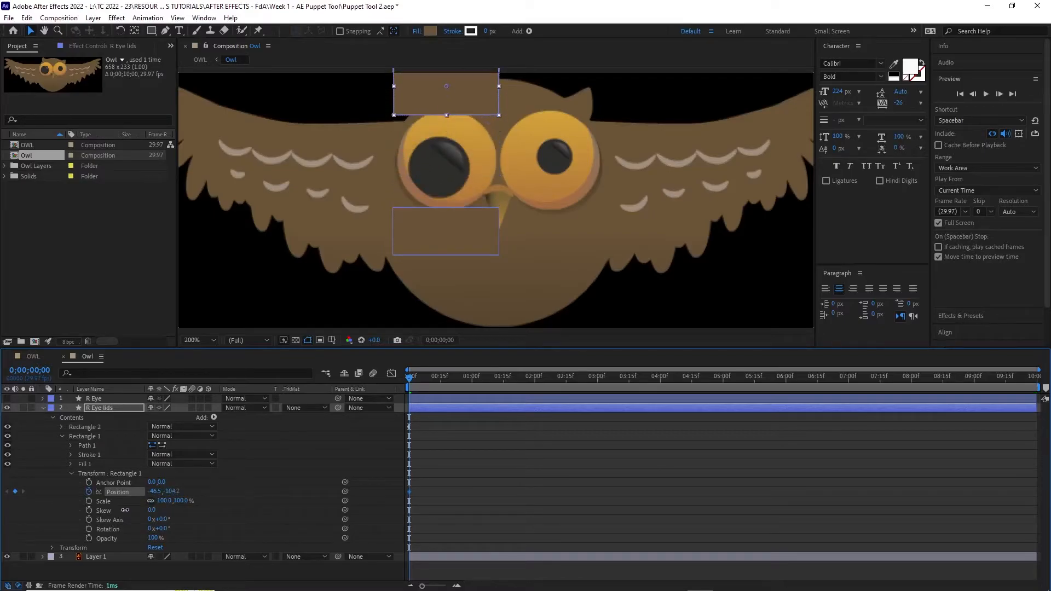
# Step: Keyframe Rectangle 1 at 0;00;01;00 with a Y position of -58.2 to close the upper eyelid
pyautogui.moveTo(412, 377); pyautogui.dragTo(475, 401)
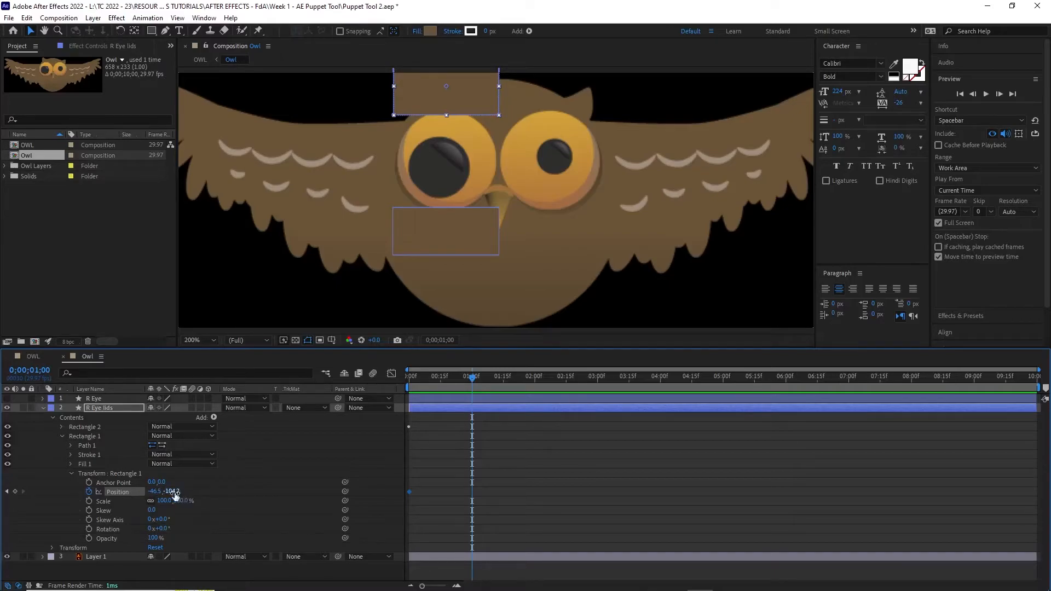
pyautogui.moveTo(174, 494); pyautogui.dragTo(202, 491)
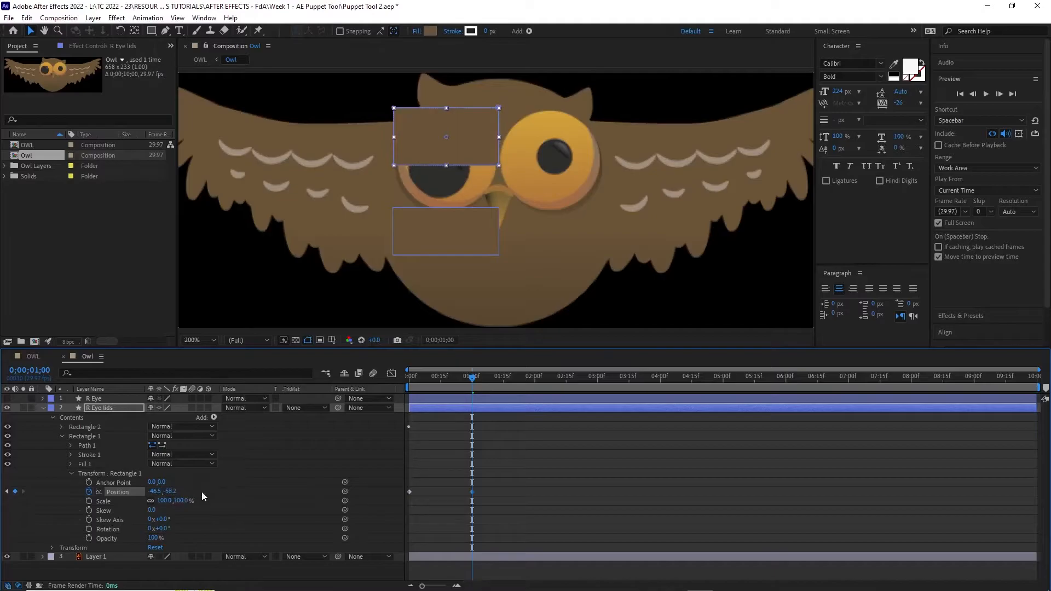
pyautogui.click(61, 435)
# Step: Keyframe Rectangle 2 at 0;00;01;00 with a Y position of -8.2 to close the lower eyelid
pyautogui.click(60, 426)
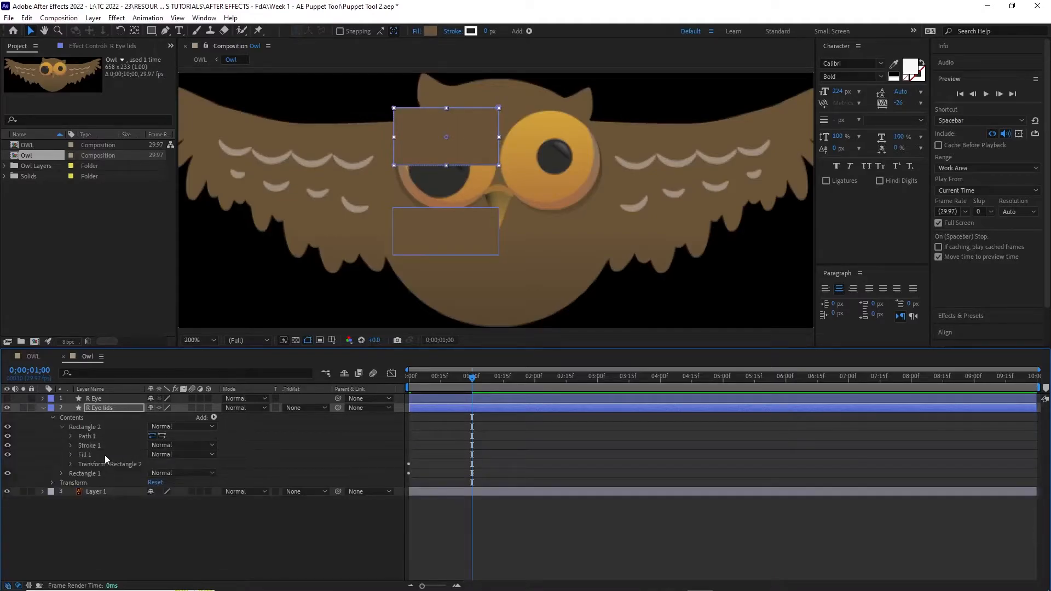
pyautogui.click(70, 464)
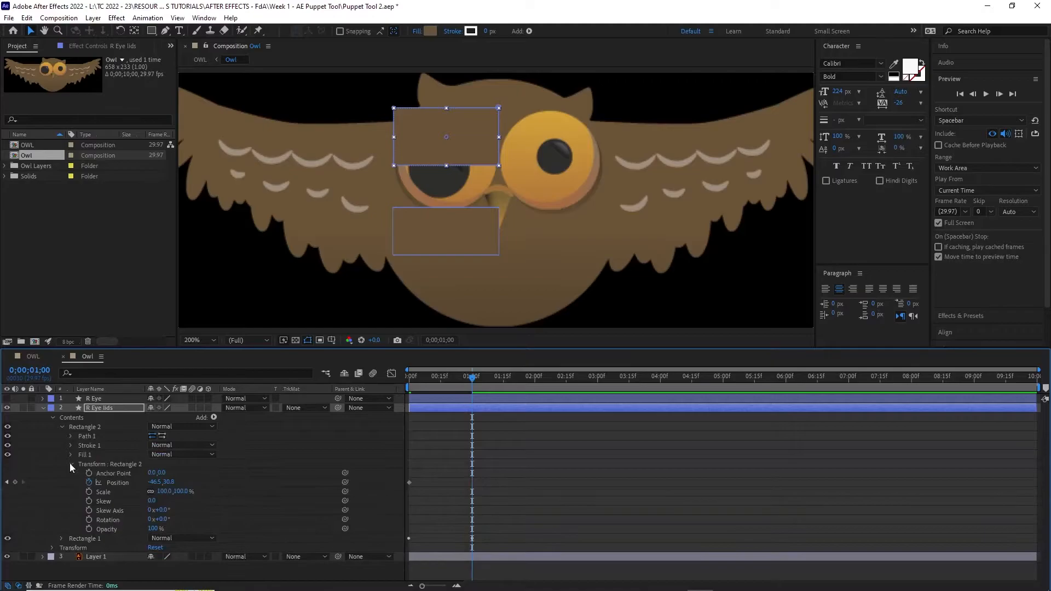
pyautogui.click(61, 537)
pyautogui.scroll(-2, 132, 519)
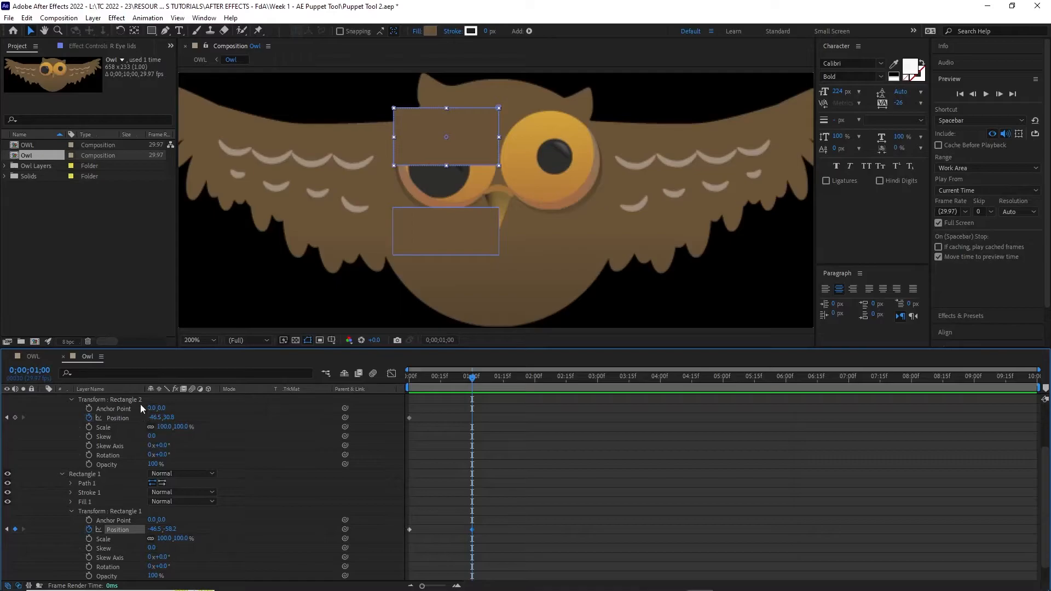
pyautogui.moveTo(170, 418); pyautogui.dragTo(129, 435)
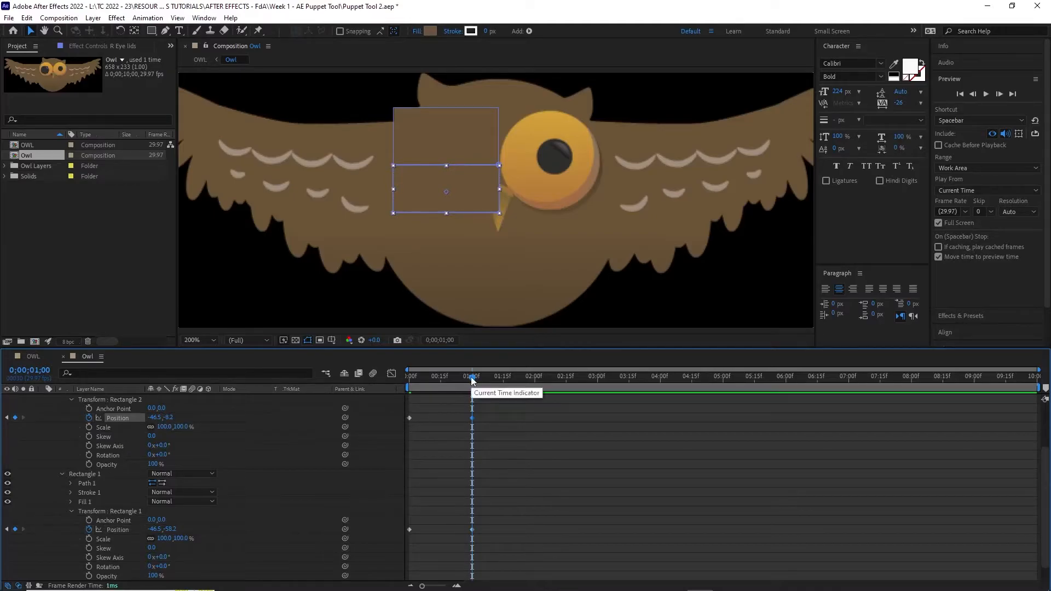
# Step: Scrub through the frames just before 0;00;01;00 to check how the eyelids close
pyautogui.moveTo(473, 380); pyautogui.dragTo(465, 380)
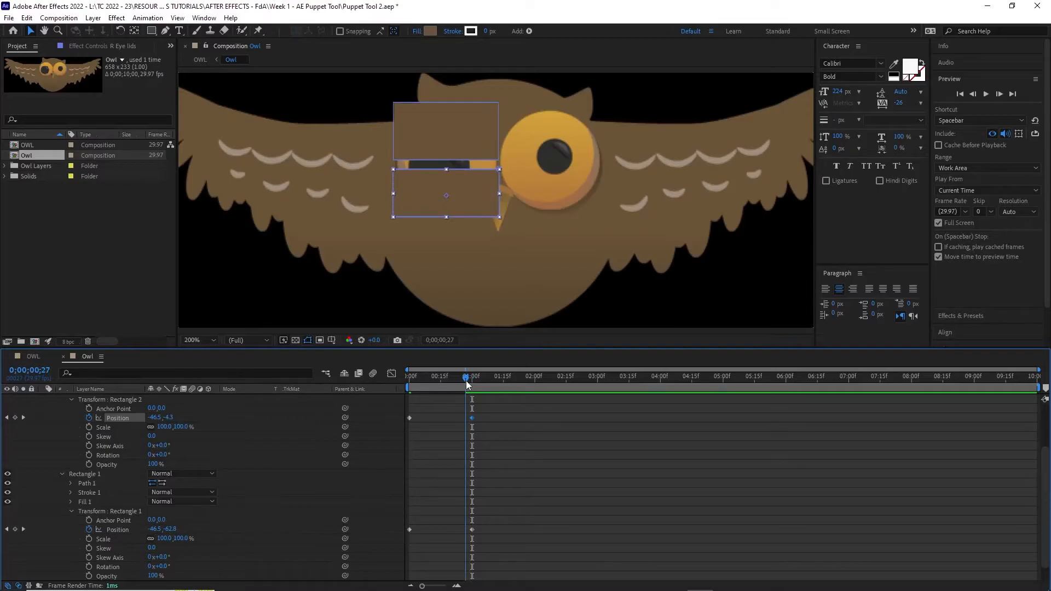
pyautogui.moveTo(467, 381); pyautogui.dragTo(466, 382)
pyautogui.click(467, 376)
pyautogui.moveTo(466, 377)
pyautogui.mouseDown()
pyautogui.moveTo(413, 376)
pyautogui.moveTo(453, 377)
pyautogui.mouseUp()
pyautogui.click(464, 387)
pyautogui.moveTo(468, 387); pyautogui.dragTo(469, 387)
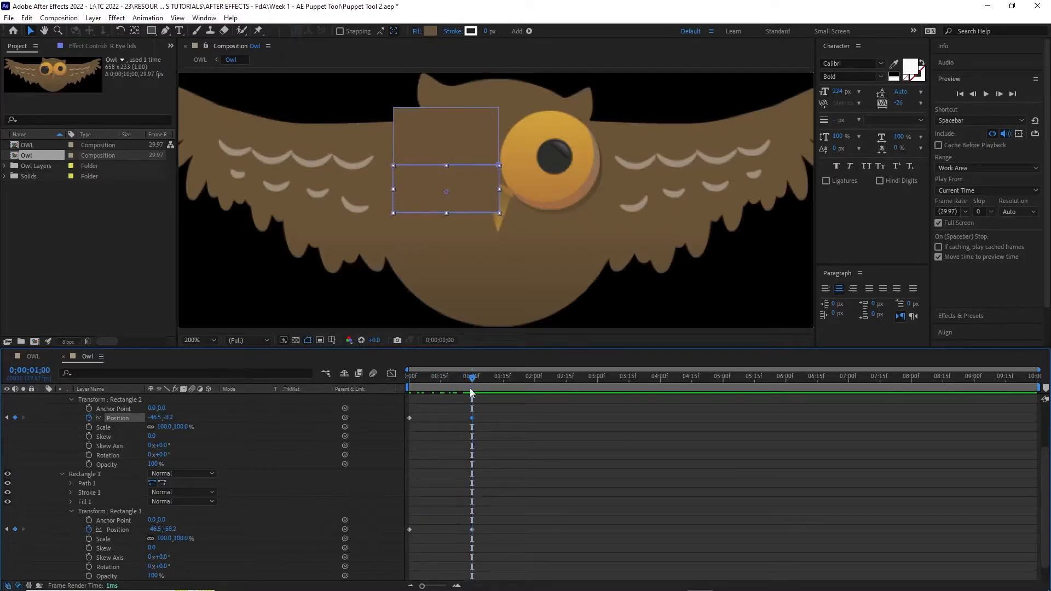
# Step: Keyframe the eyelids open at 0;00;00;26, with a Y position of 38.0 for Rectangle 2 and -106.4 for Rectangle 1
pyautogui.click(554, 460)
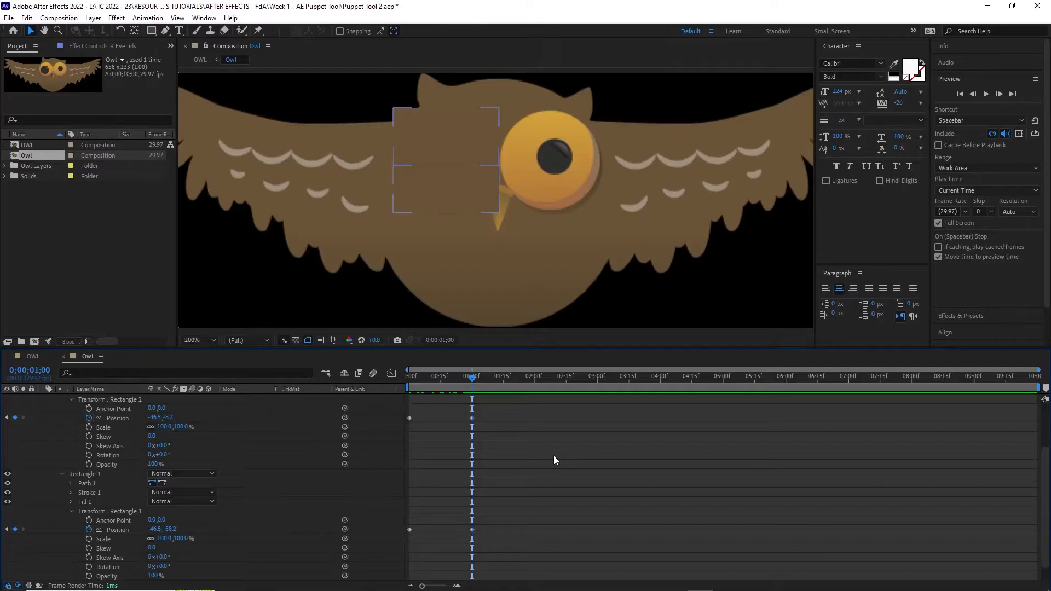
pyautogui.press('pageup')
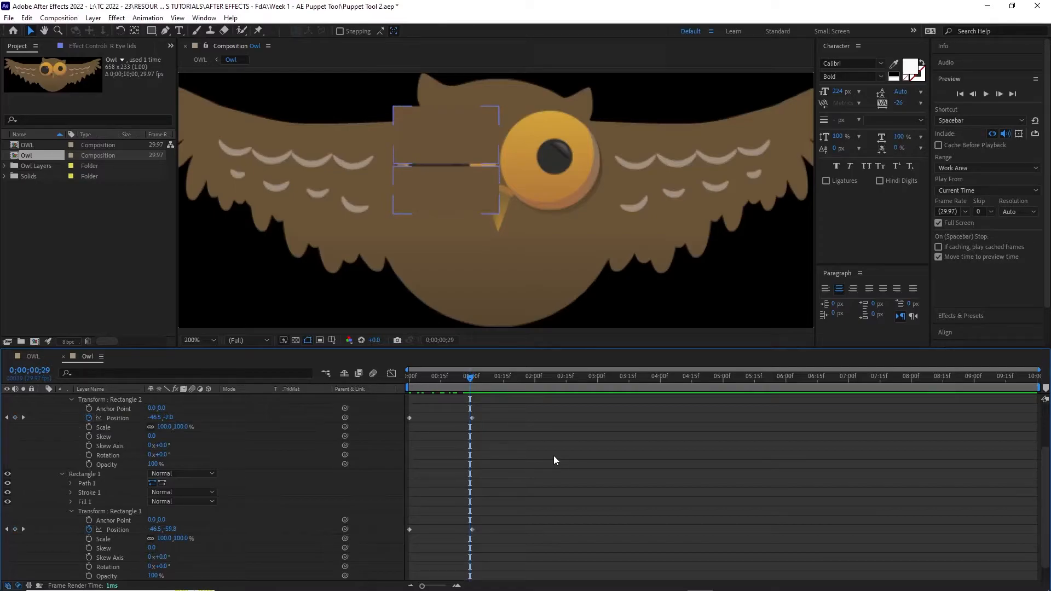
pyautogui.press('pageup')
pyautogui.press('pageup')
pyautogui.press('pageup')
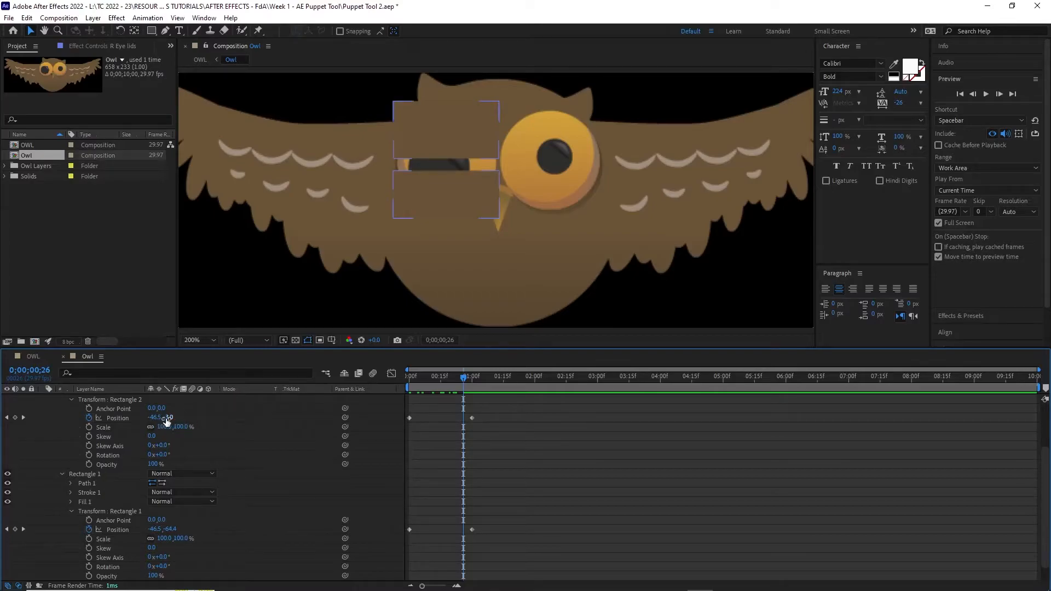
pyautogui.moveTo(170, 420); pyautogui.dragTo(192, 419)
pyautogui.moveTo(168, 530); pyautogui.dragTo(136, 539)
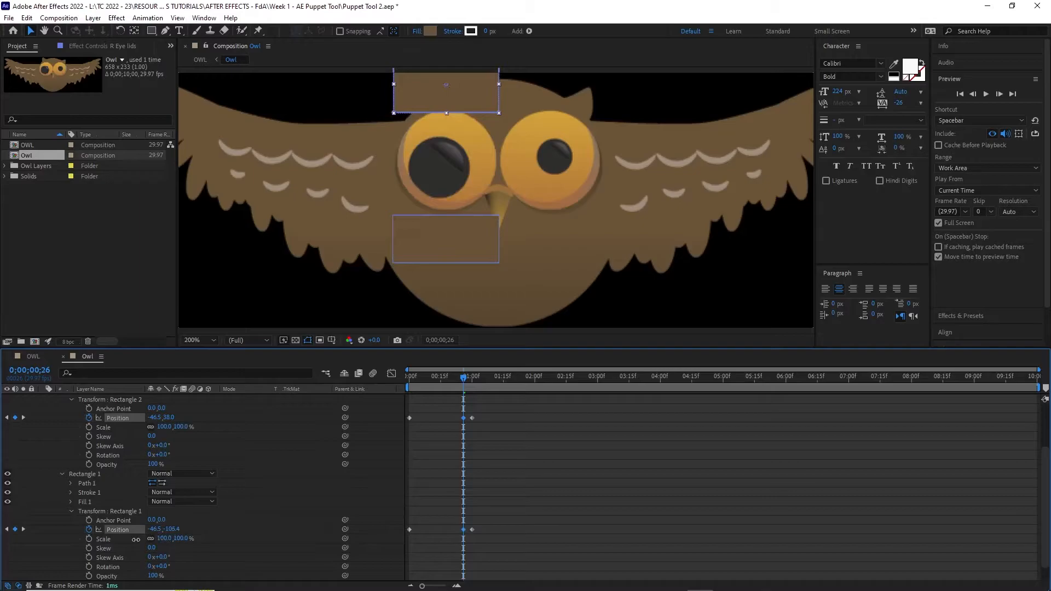
# Step: Reopen the eyelids at 0;00;01;05 by keyframing Y positions of 39.8 for Rectangle 2 and -114.2 for Rectangle 1
pyautogui.moveTo(461, 377); pyautogui.dragTo(469, 406)
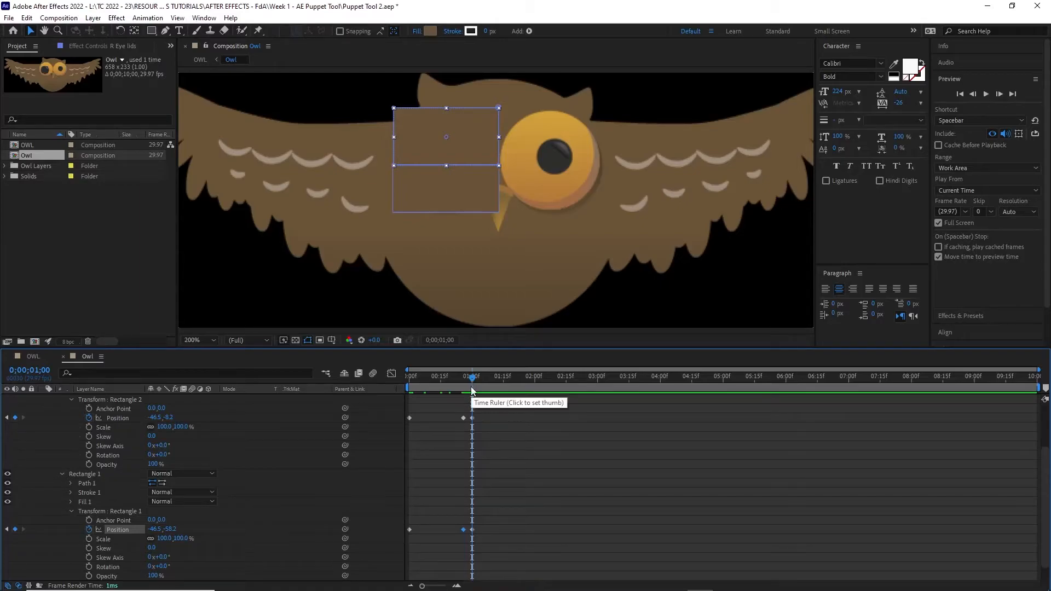
pyautogui.press('pagedown')
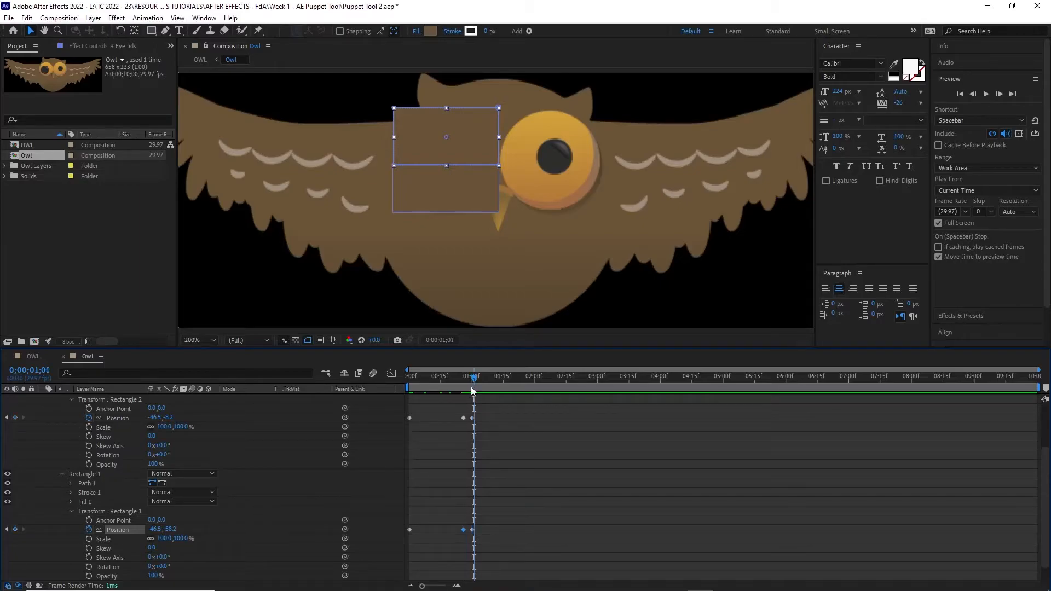
pyautogui.press('pagedown')
pyautogui.press('pagedown')
pyautogui.press('pagedown')
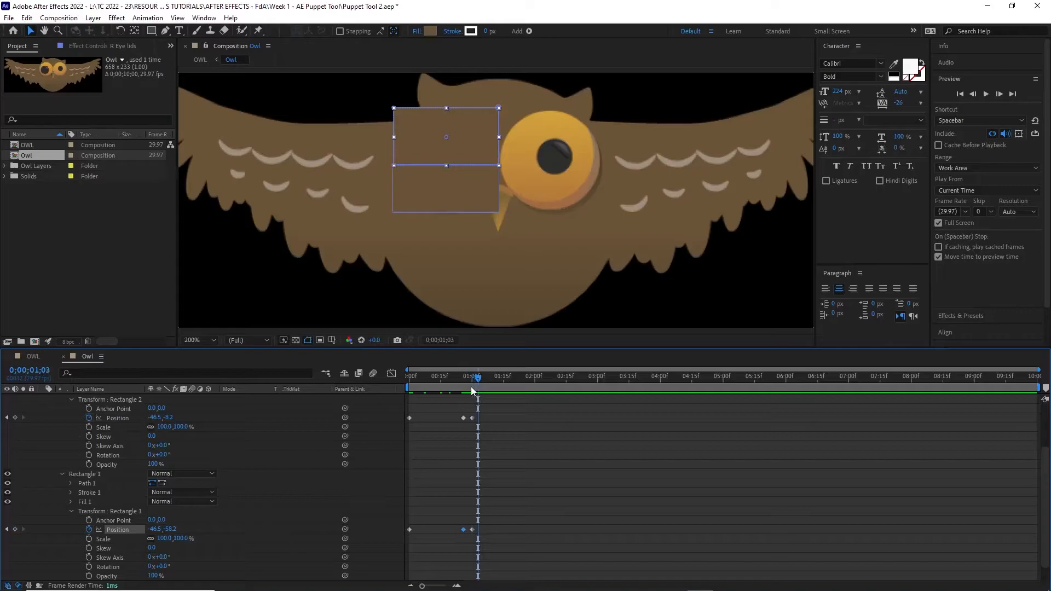
pyautogui.press('pagedown')
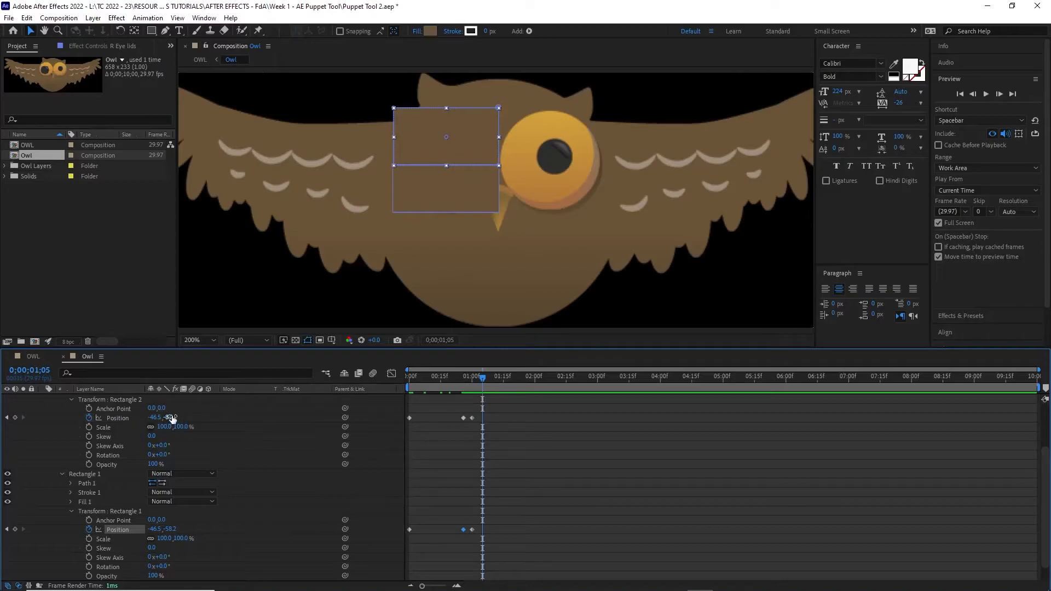
pyautogui.moveTo(168, 417); pyautogui.dragTo(196, 417)
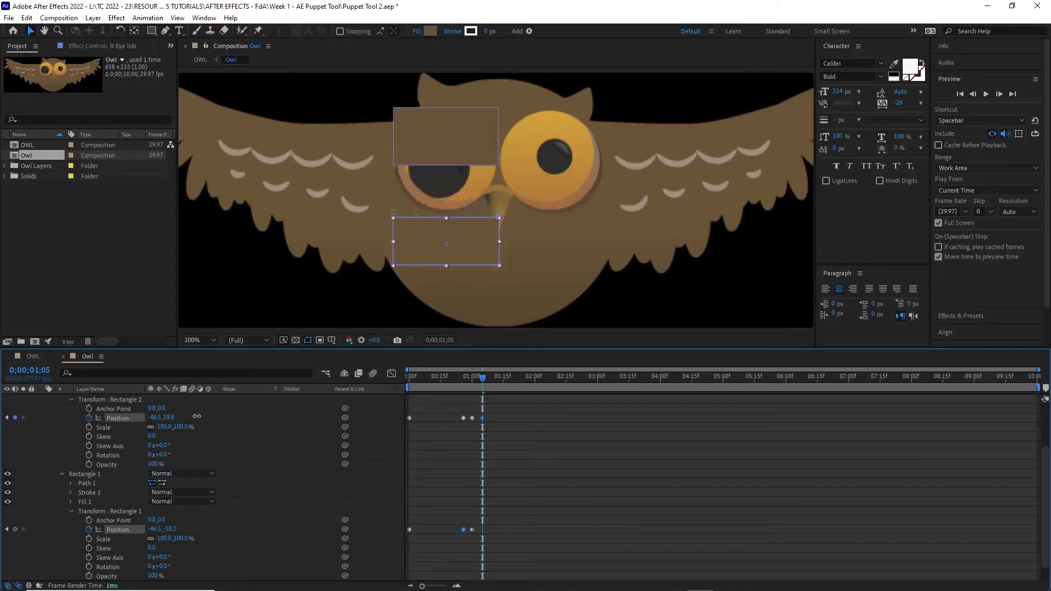
pyautogui.moveTo(166, 529); pyautogui.dragTo(132, 533)
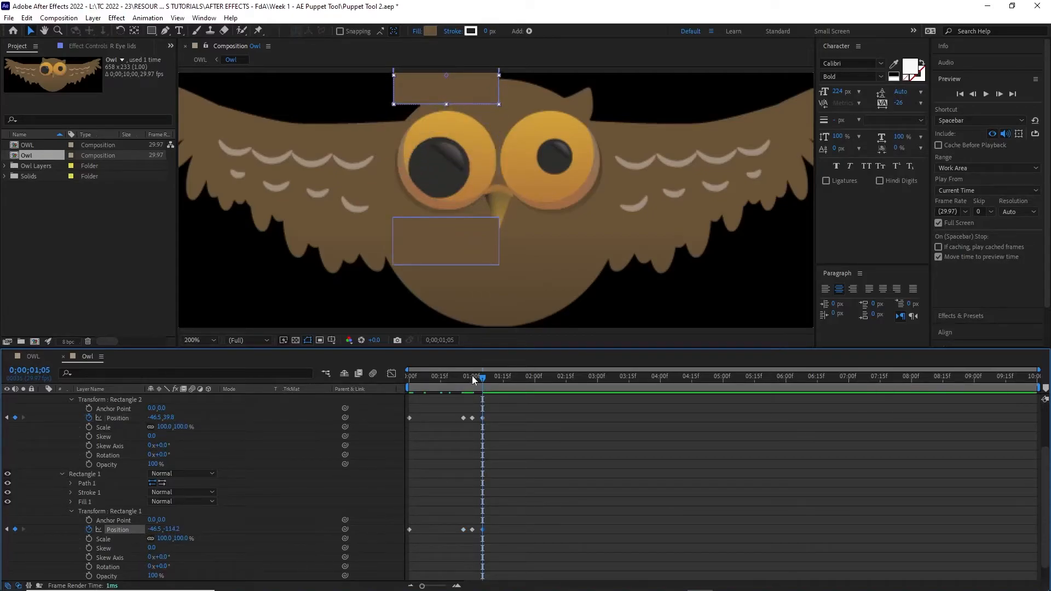
# Step: Preview the blink animation from the start of the composition
pyautogui.moveTo(481, 377); pyautogui.dragTo(459, 382)
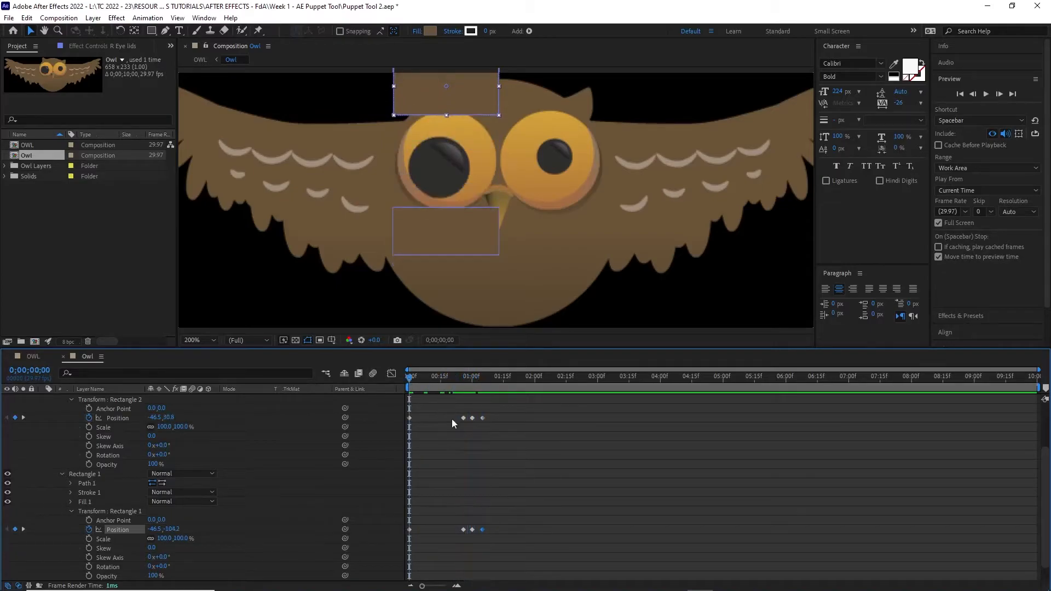
pyautogui.press('space')
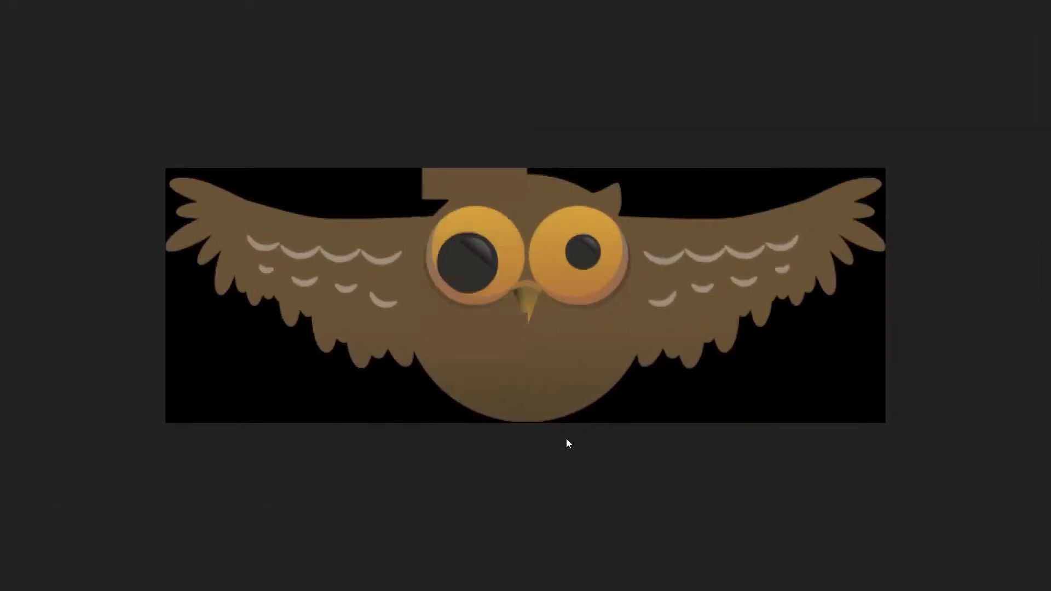
pyautogui.press('space')
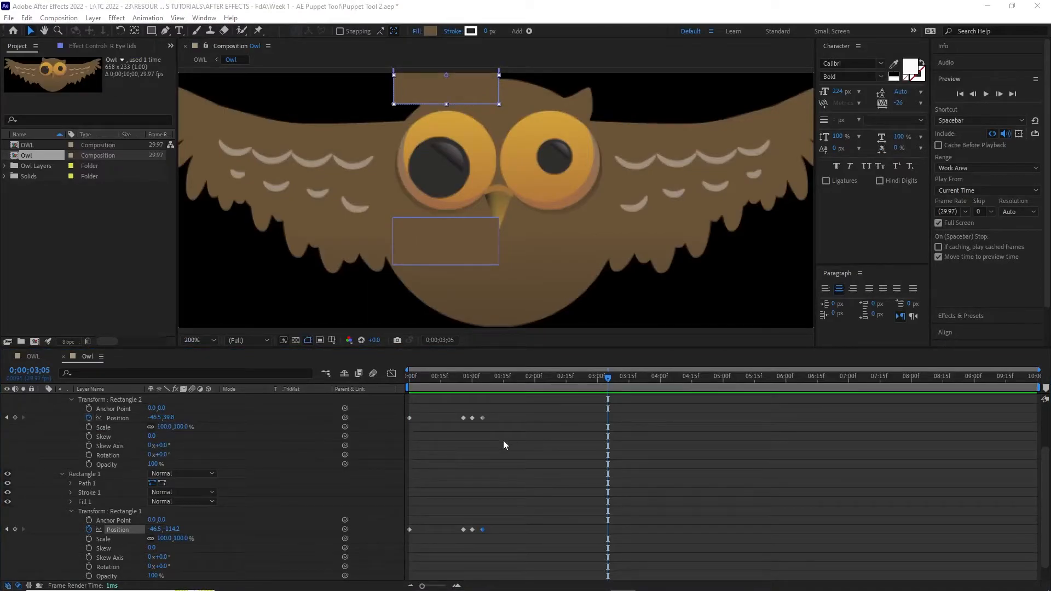
# Step: Apply Easy Ease to the three blink keyframes of both rectangles and display their speed graph enlarged in the Graph Editor
pyautogui.moveTo(451, 404); pyautogui.dragTo(500, 556)
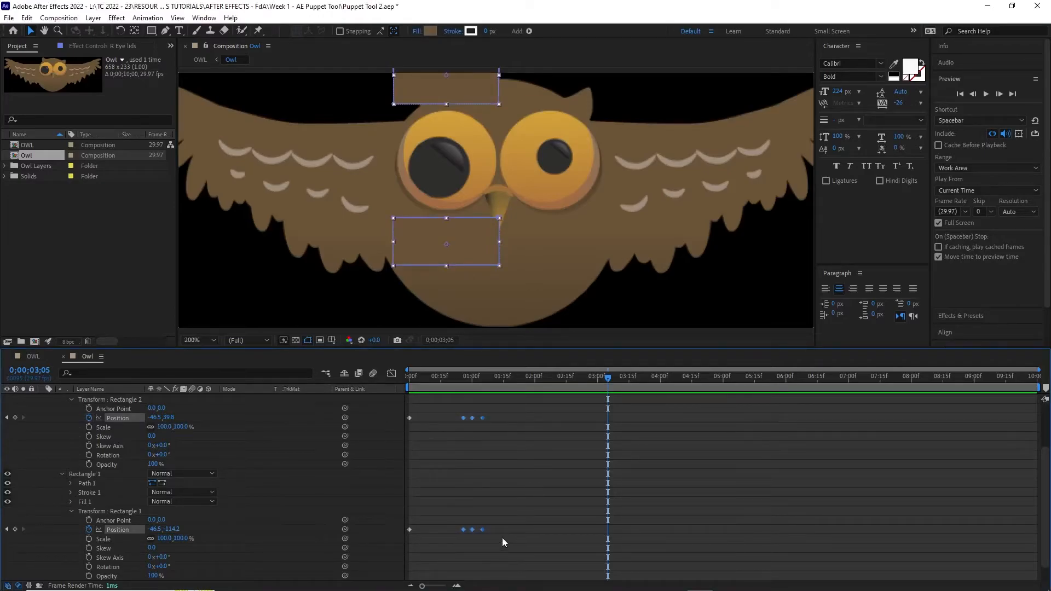
pyautogui.press('F9')
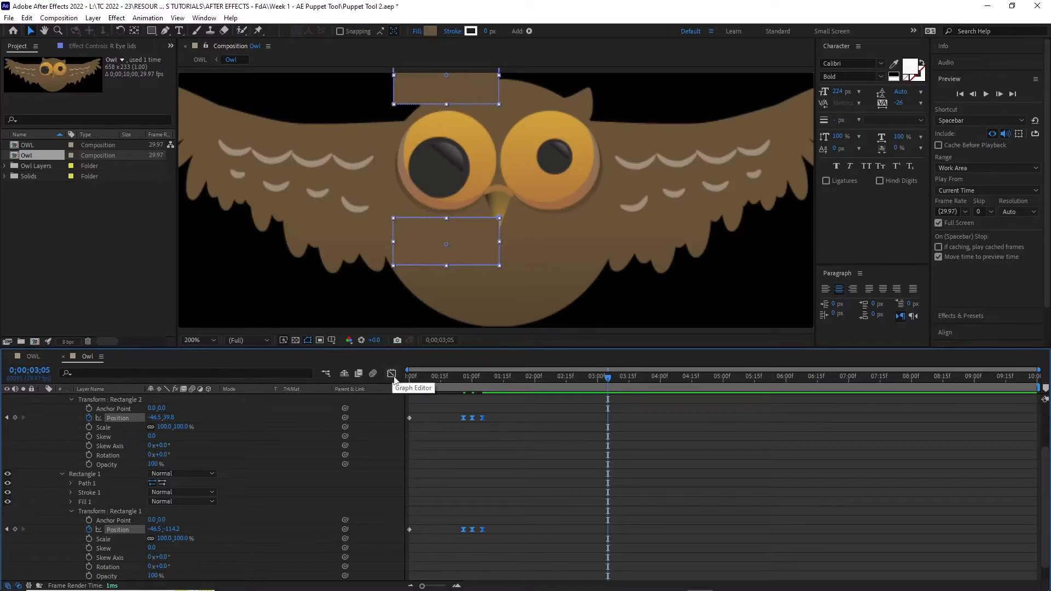
pyautogui.click(392, 374)
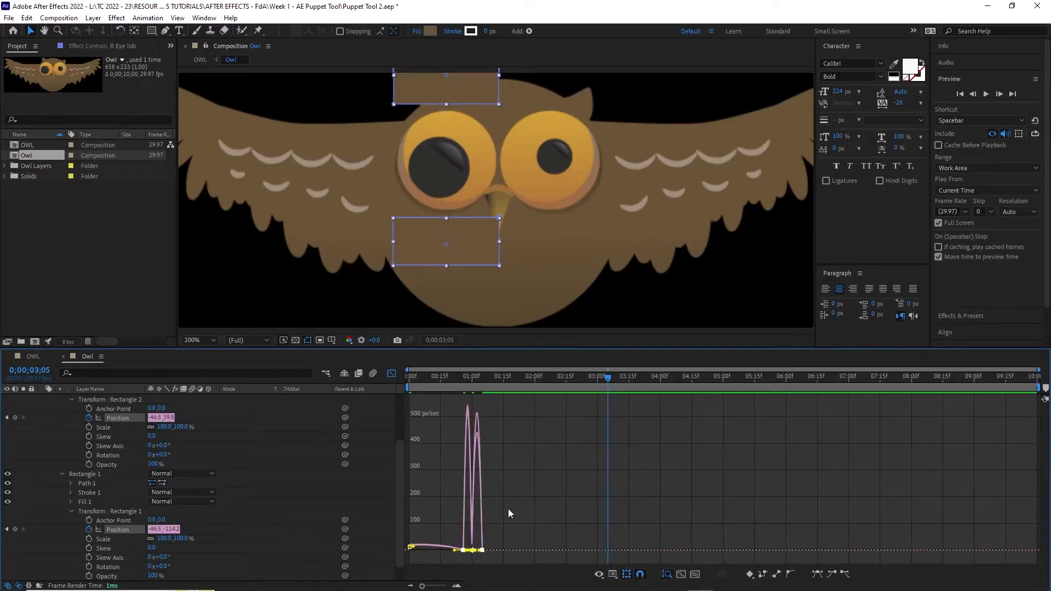
pyautogui.moveTo(422, 586); pyautogui.dragTo(434, 587)
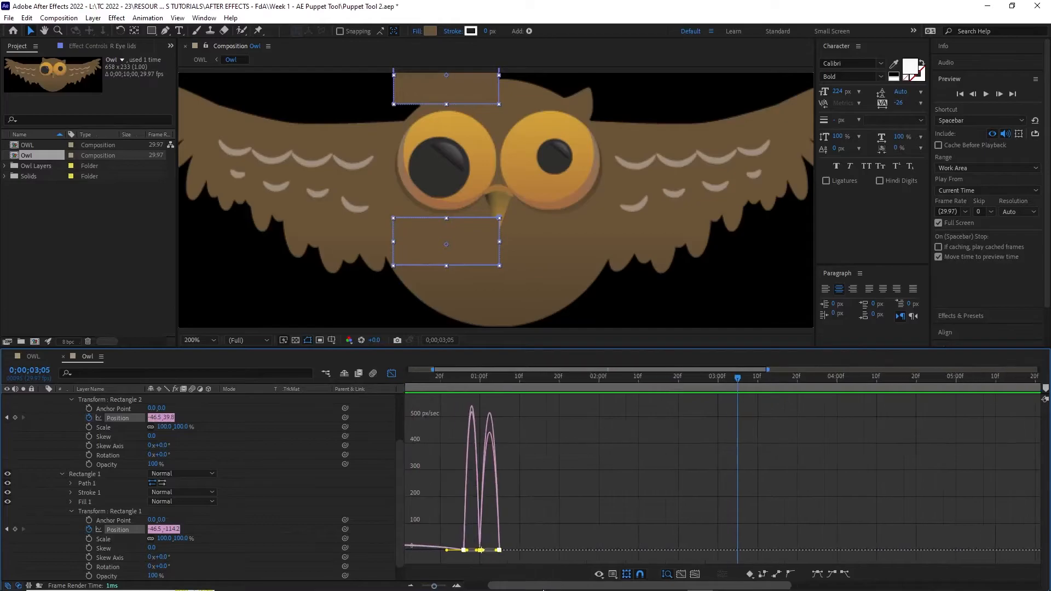
pyautogui.moveTo(544, 589); pyautogui.dragTo(514, 589)
pyautogui.moveTo(435, 587); pyautogui.dragTo(441, 588)
pyautogui.moveTo(584, 590); pyautogui.dragTo(513, 590)
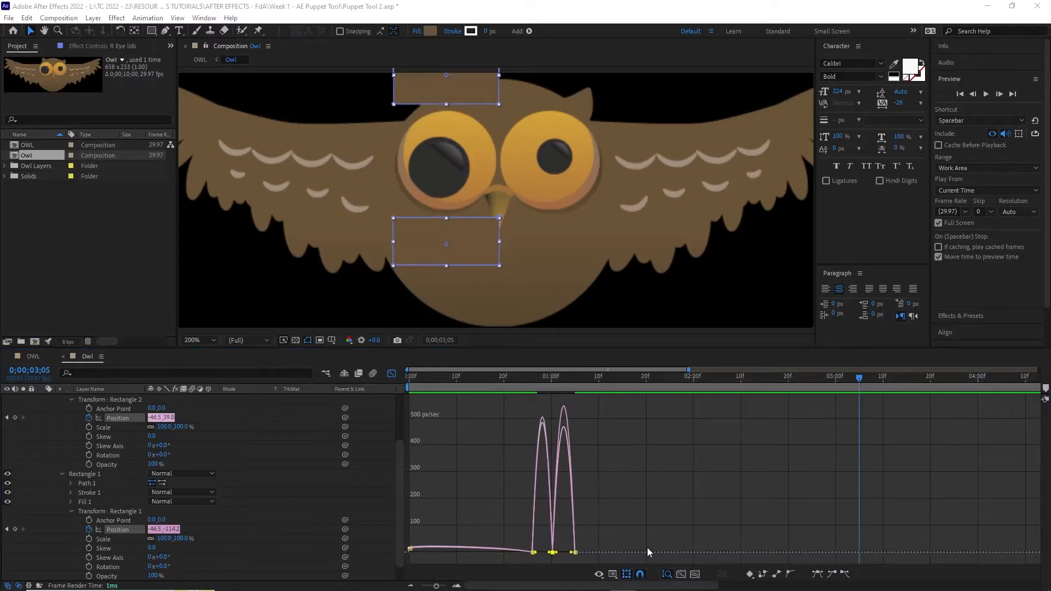
pyautogui.click(613, 575)
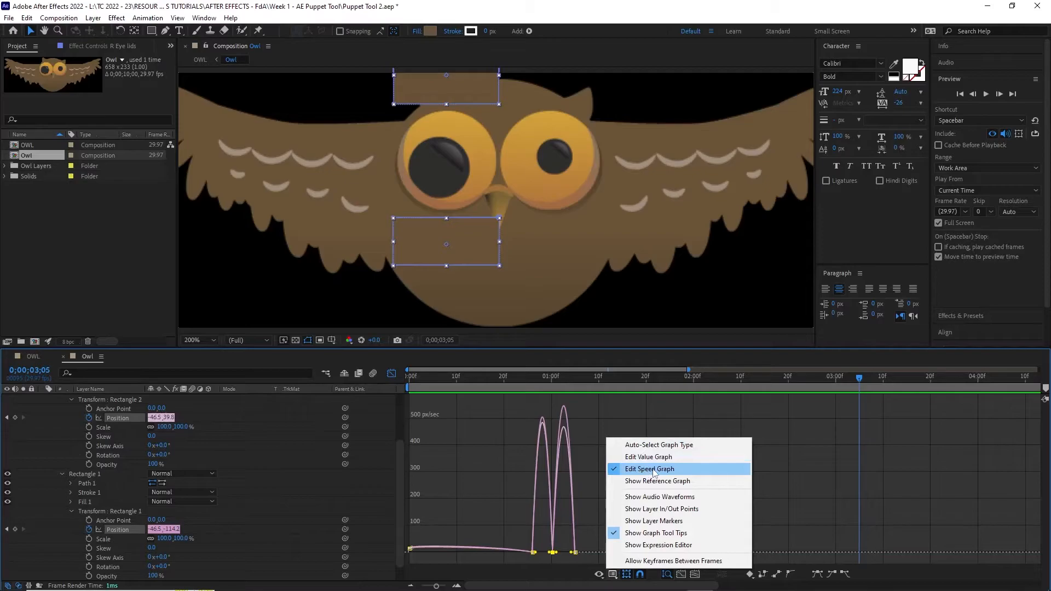
pyautogui.click(653, 470)
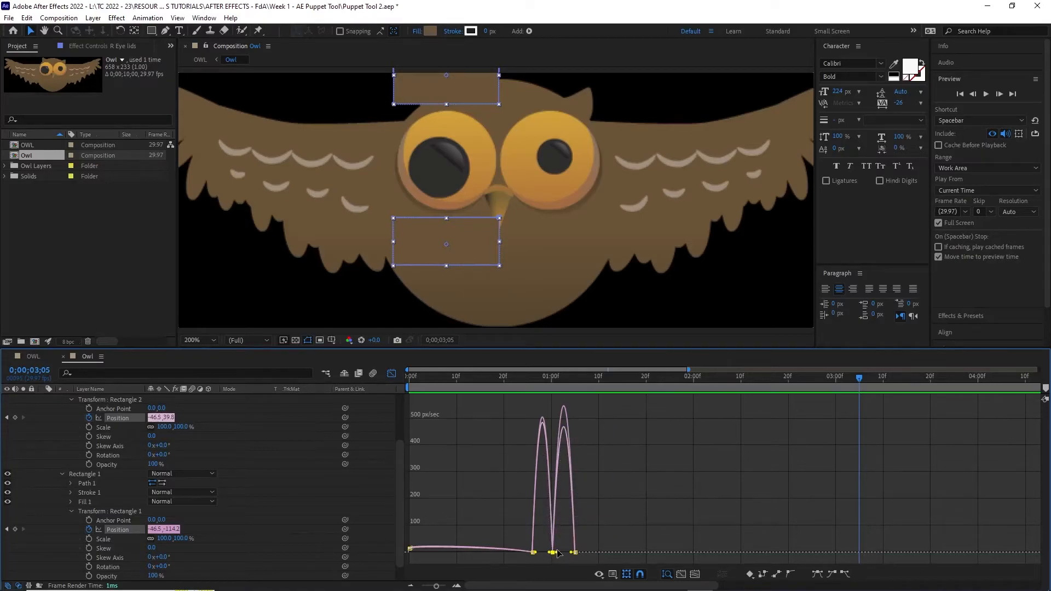
# Step: Reshape Rectangle 1's speed curve with longer influence handles around 0;00;01;00, shifting the speed peaks toward the outer blink keyframes
pyautogui.moveTo(556, 556)
pyautogui.mouseDown()
pyautogui.moveTo(531, 557)
pyautogui.moveTo(574, 553)
pyautogui.mouseUp()
pyautogui.click(534, 554)
pyautogui.click(576, 553)
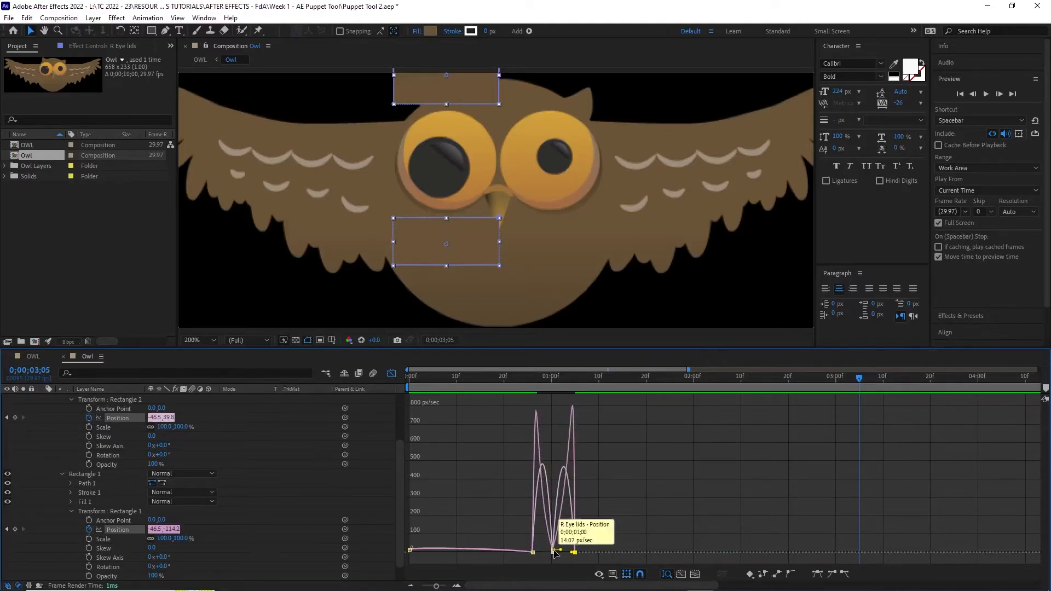
# Step: Sharpen Rectangle 2's speed curve by adjusting the influence handles of its blink keyframes between 0;00;00;26 and 0;00;01;05
pyautogui.moveTo(439, 588); pyautogui.dragTo(441, 587)
pyautogui.moveTo(647, 588); pyautogui.dragTo(567, 587)
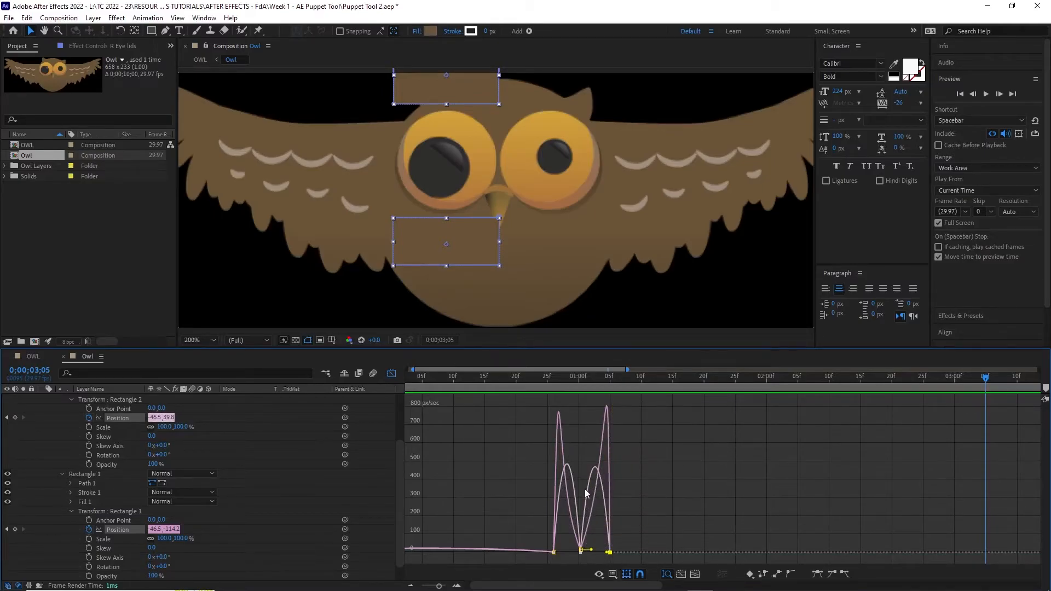
pyautogui.click(603, 441)
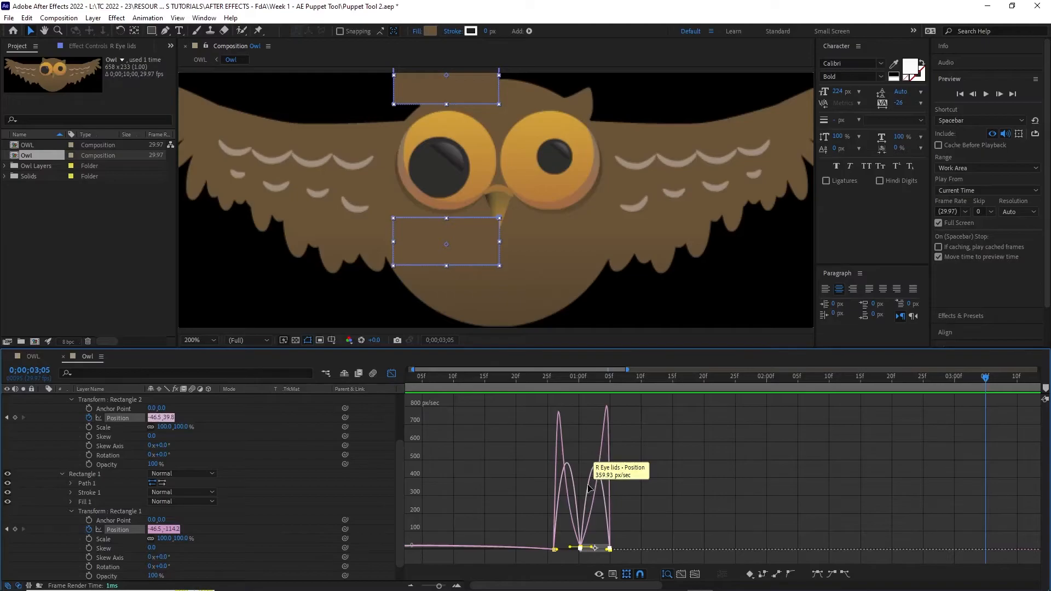
pyautogui.click(588, 485)
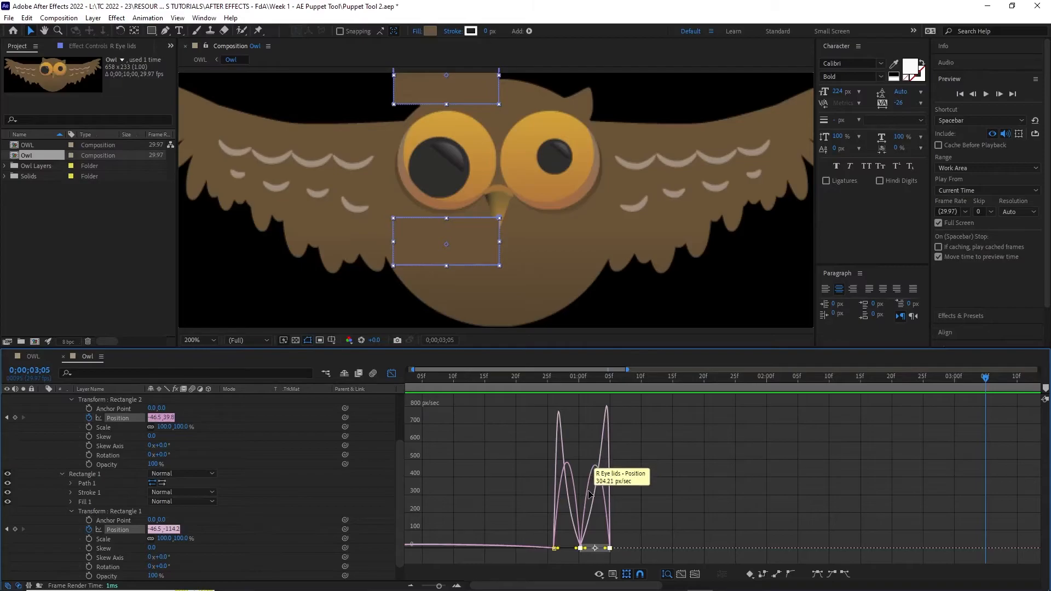
pyautogui.moveTo(593, 548)
pyautogui.mouseDown()
pyautogui.moveTo(570, 550)
pyautogui.moveTo(589, 551)
pyautogui.mouseUp()
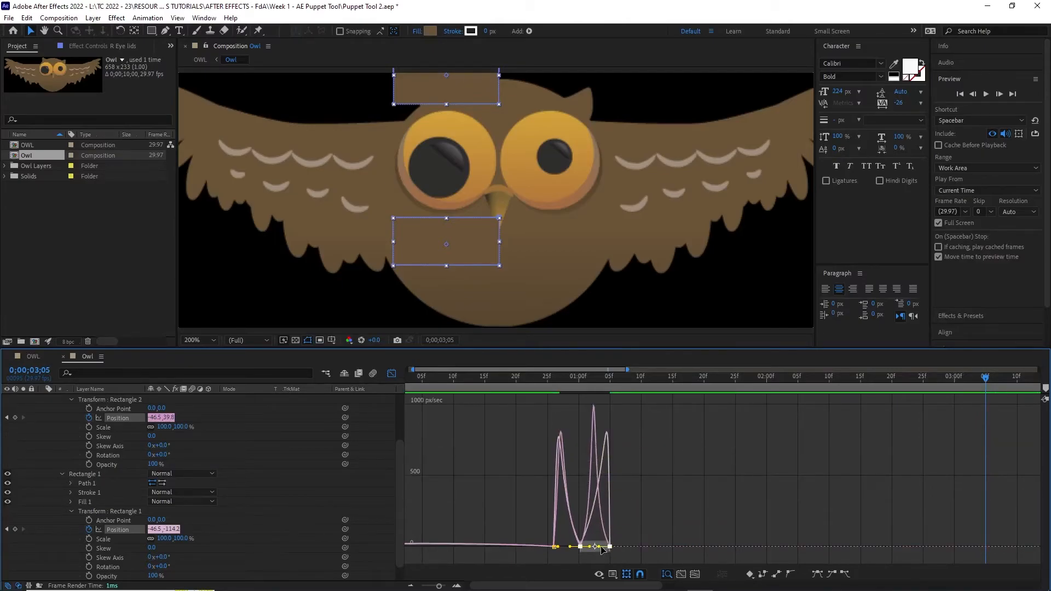
pyautogui.moveTo(600, 546); pyautogui.dragTo(603, 548)
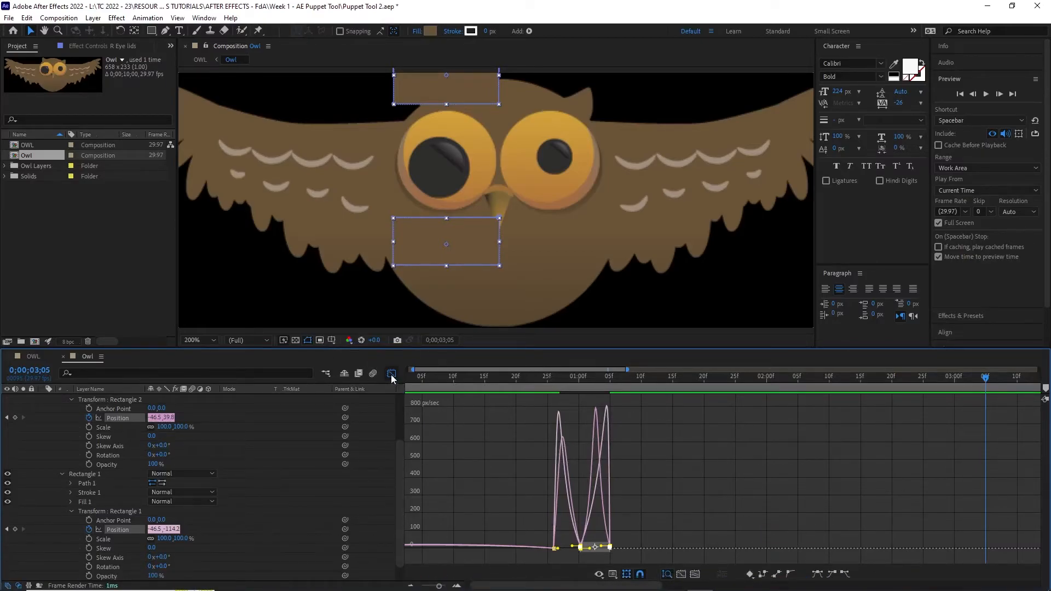
# Step: Leave the Graph Editor and preview the eased blink from 0;00;00;00
pyautogui.press('space')
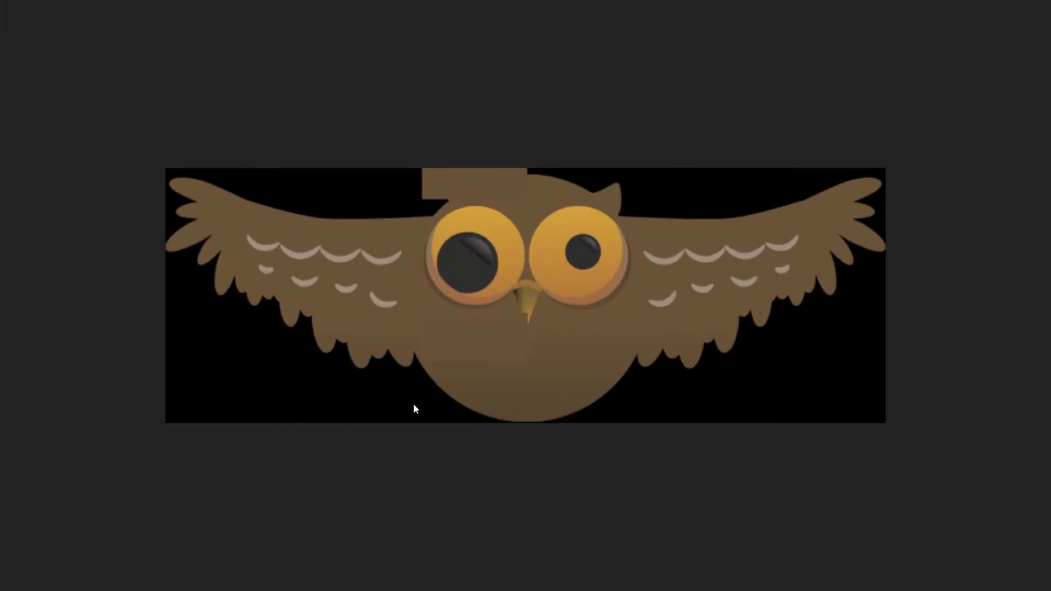
pyautogui.press('space')
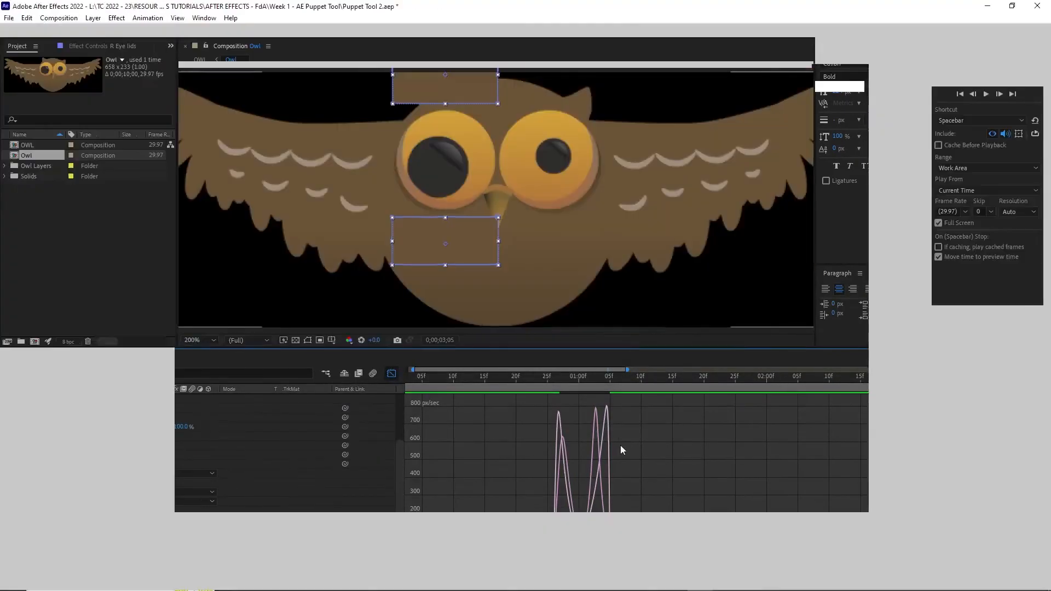
pyautogui.click(391, 373)
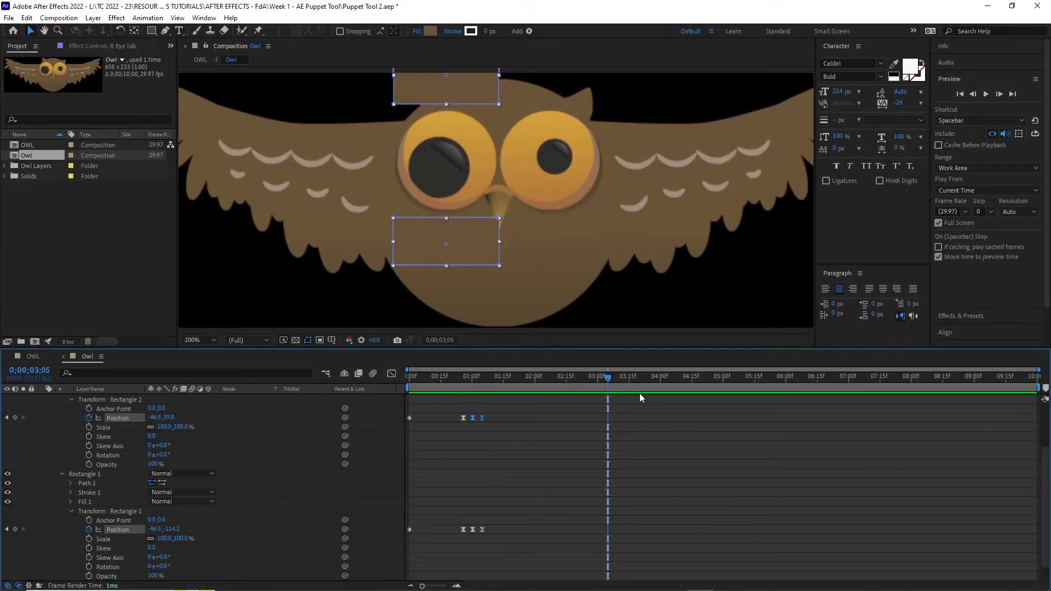
pyautogui.moveTo(607, 377); pyautogui.dragTo(378, 374)
pyautogui.press('space')
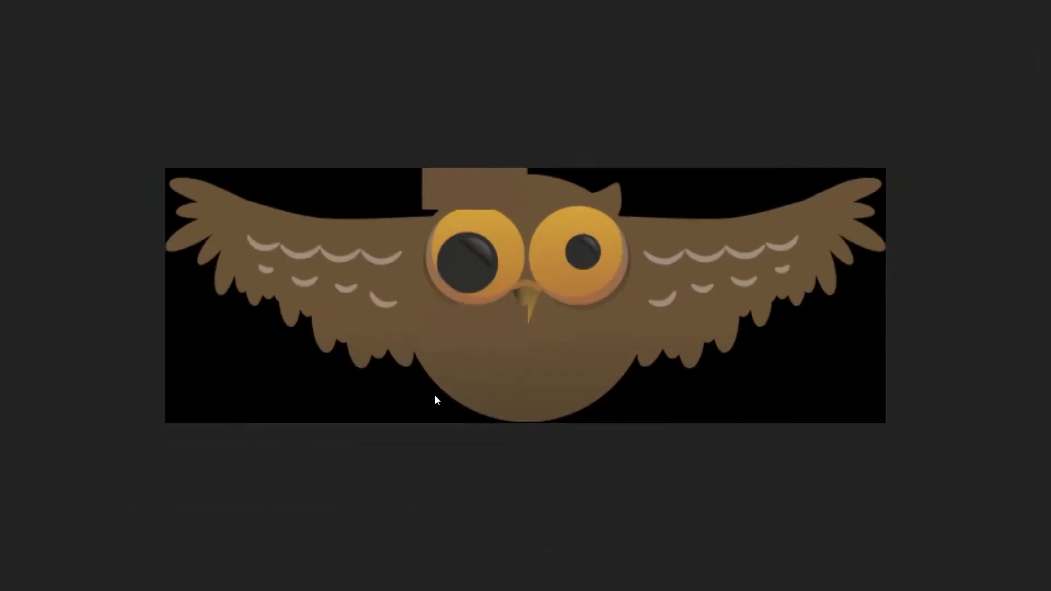
pyautogui.press('space')
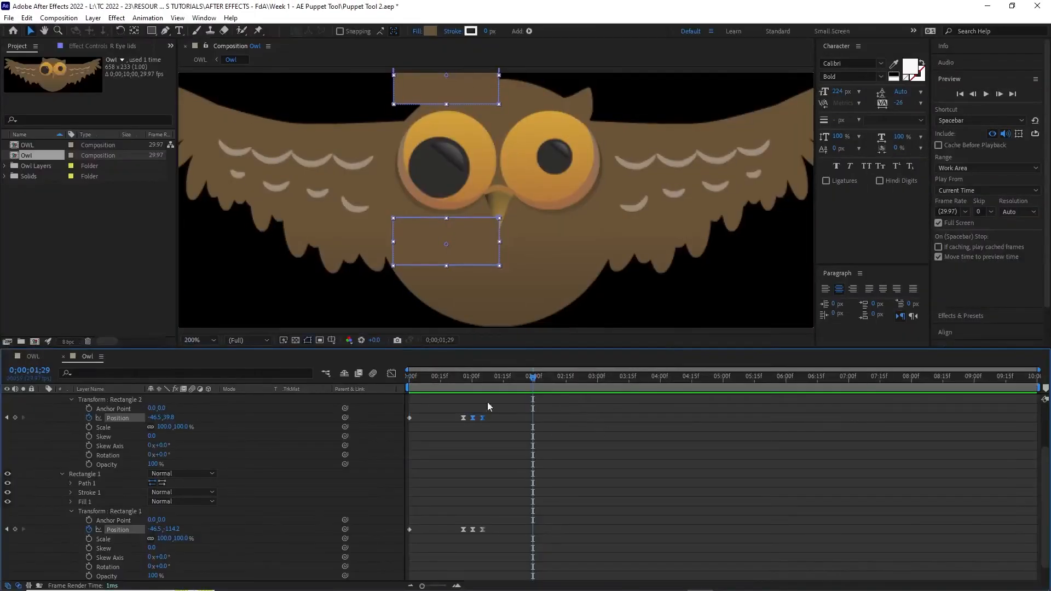
# Step: Copy the three blink keyframes of both rectangles and paste them at about 0;00;02;10 and at 0;00;03;24
pyautogui.moveTo(534, 378); pyautogui.dragTo(462, 398)
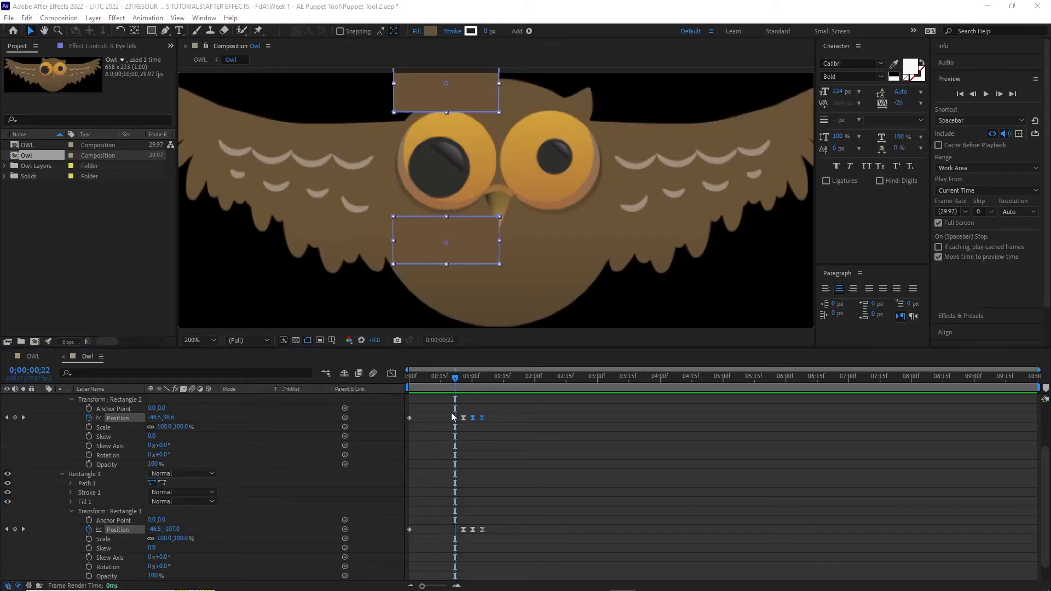
pyautogui.moveTo(517, 550); pyautogui.dragTo(464, 409)
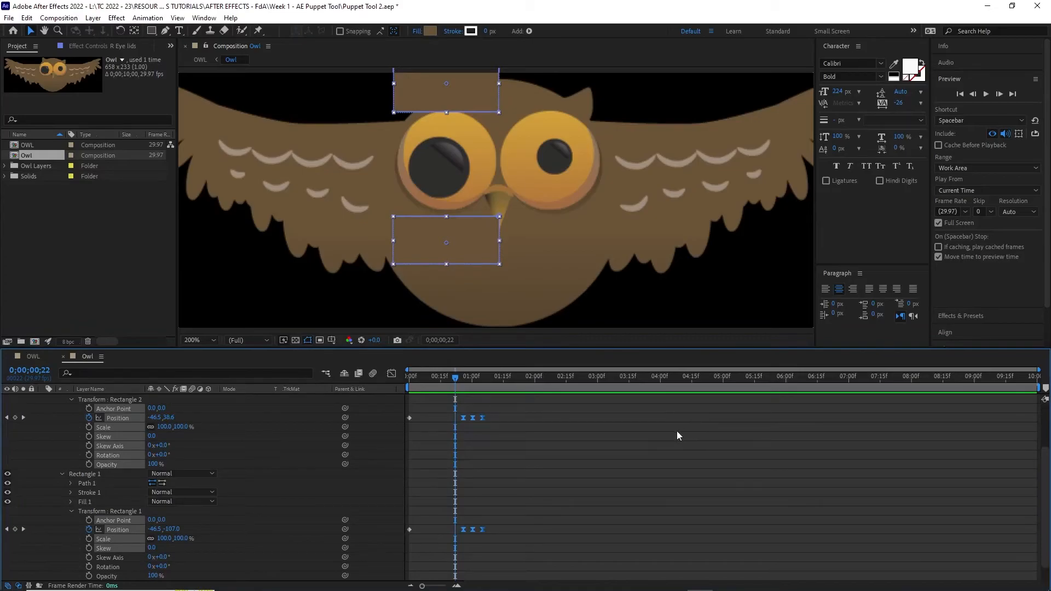
pyautogui.moveTo(454, 376); pyautogui.dragTo(647, 377)
pyautogui.hotkey('ctrl', 'v')
pyautogui.hotkey('ctrl', 'v')
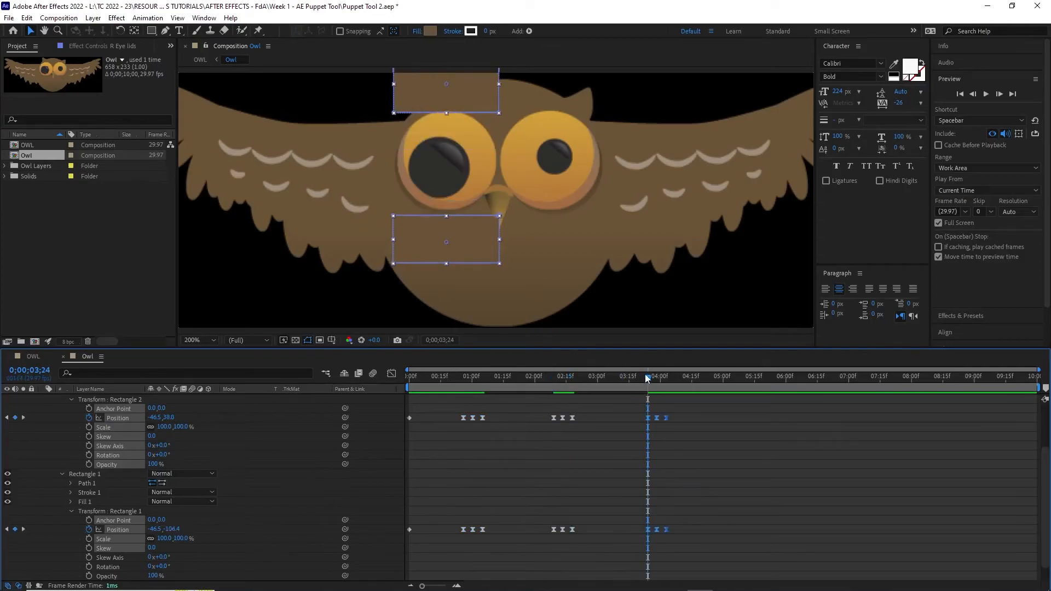
# Step: Paste the copied blink keyframes several more times along the rest of the timeline and return to 0;00;00;00
pyautogui.moveTo(744, 387); pyautogui.dragTo(339, 385)
pyautogui.hotkey('ctrl', 'v')
pyautogui.hotkey('ctrl', 'v')
pyautogui.hotkey('ctrl', 'v')
pyautogui.hotkey('ctrl', 'v')
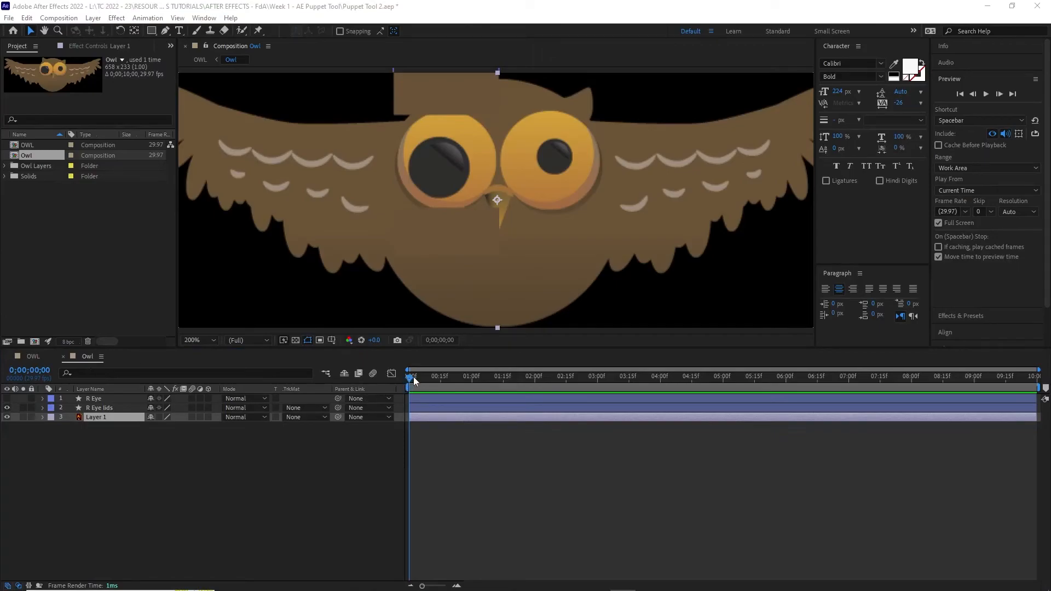
# Step: Scrub through the blink in the Owl composition and in the parent OWL composition to examine how the eyelids show around the eye
pyautogui.moveTo(412, 376); pyautogui.dragTo(292, 363)
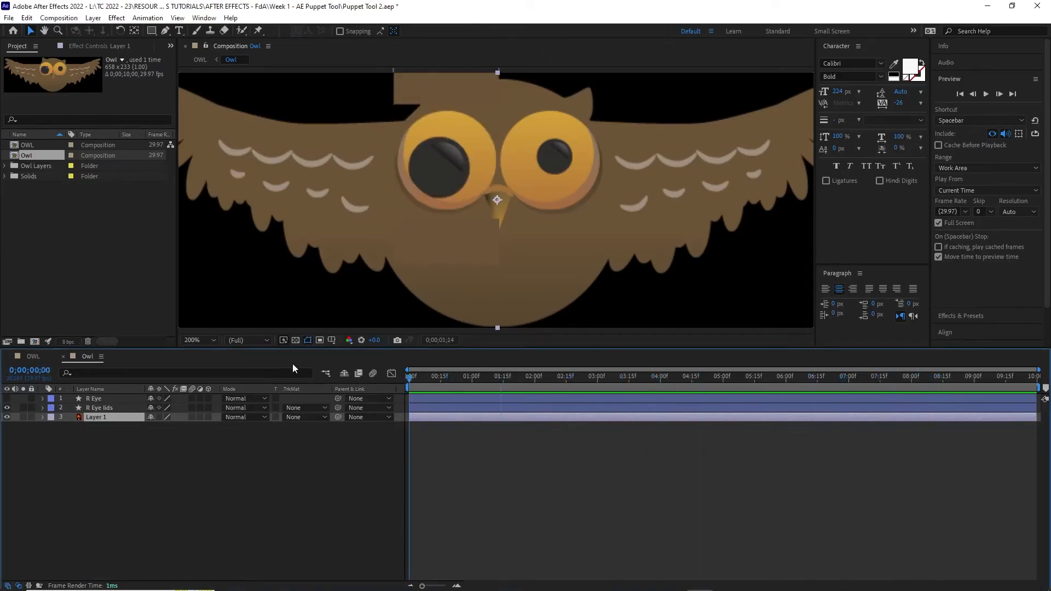
pyautogui.click(35, 357)
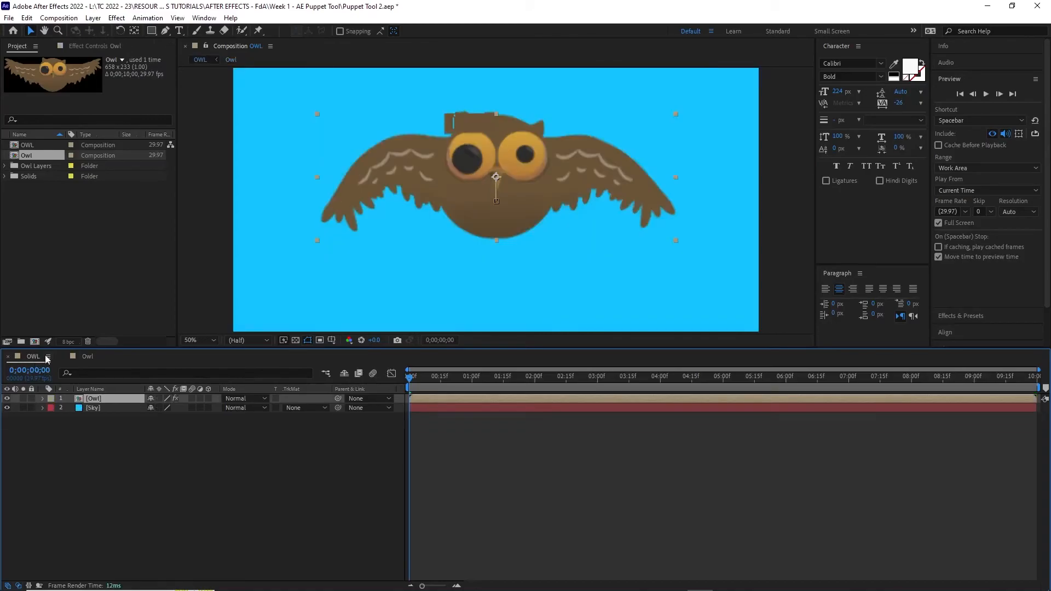
pyautogui.moveTo(411, 383); pyautogui.dragTo(624, 386)
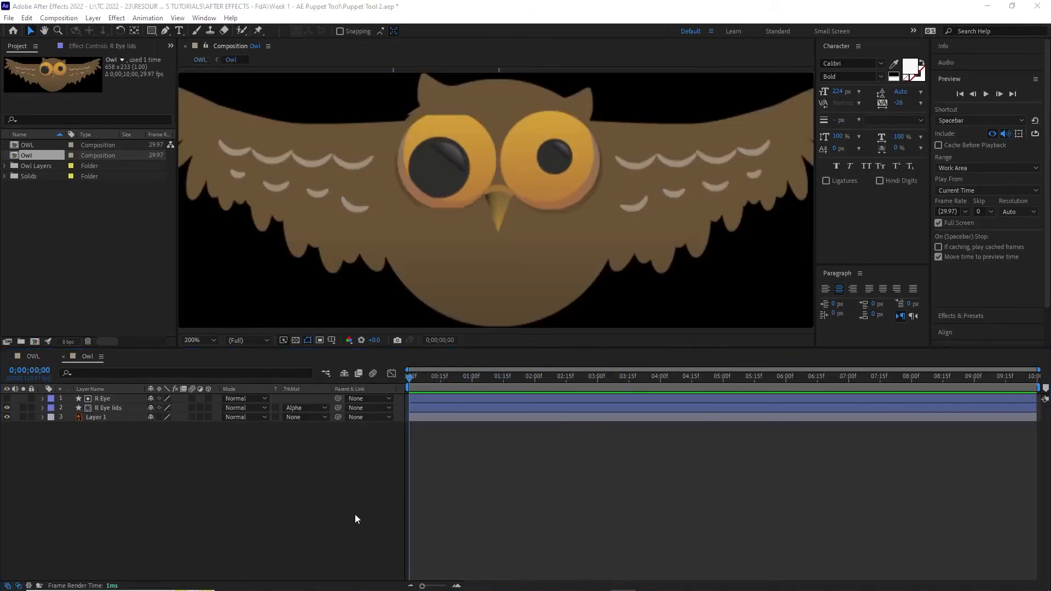
# Step: Return to the OWL composition, scrub the blink and preview the flying owl from 0;00;00;00
pyautogui.click(30, 356)
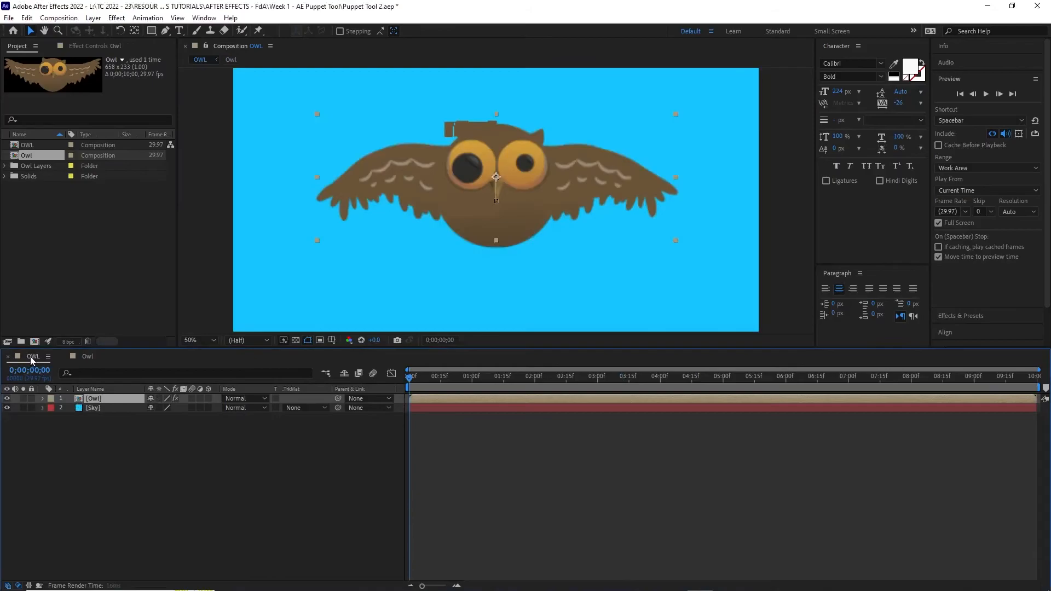
pyautogui.moveTo(451, 385); pyautogui.dragTo(315, 386)
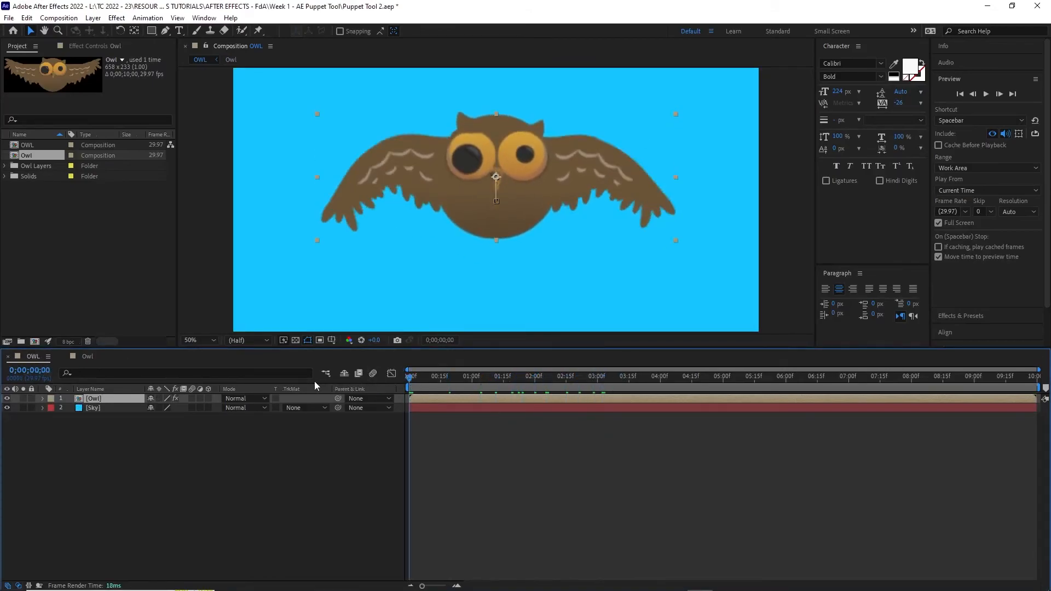
pyautogui.press('space')
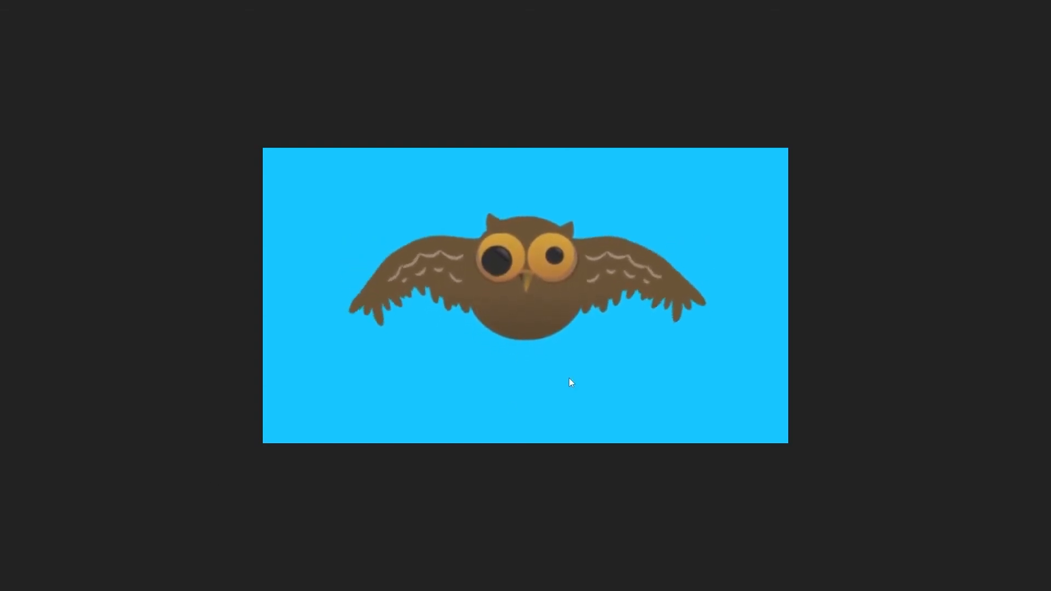
pyautogui.press('space')
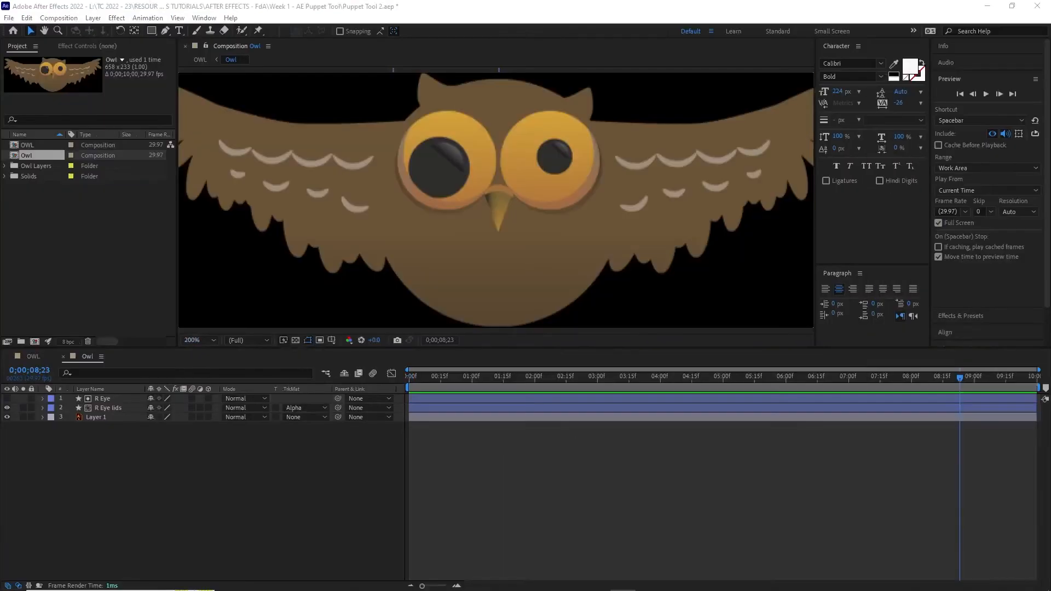
# Step: Duplicate the R Eye and R Eye lids layers together in the Owl composition
pyautogui.click(33, 356)
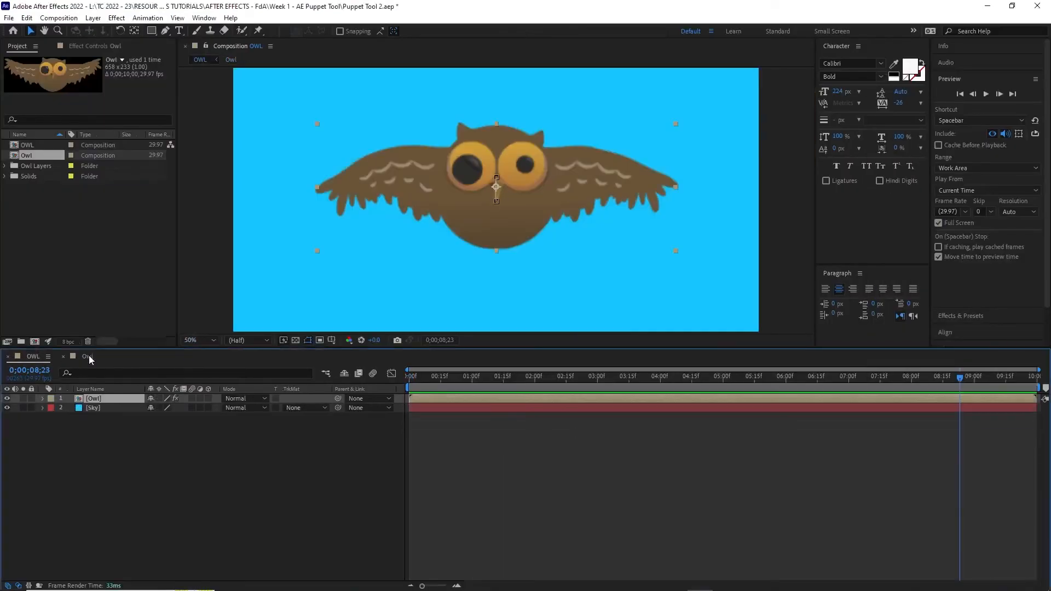
pyautogui.click(88, 356)
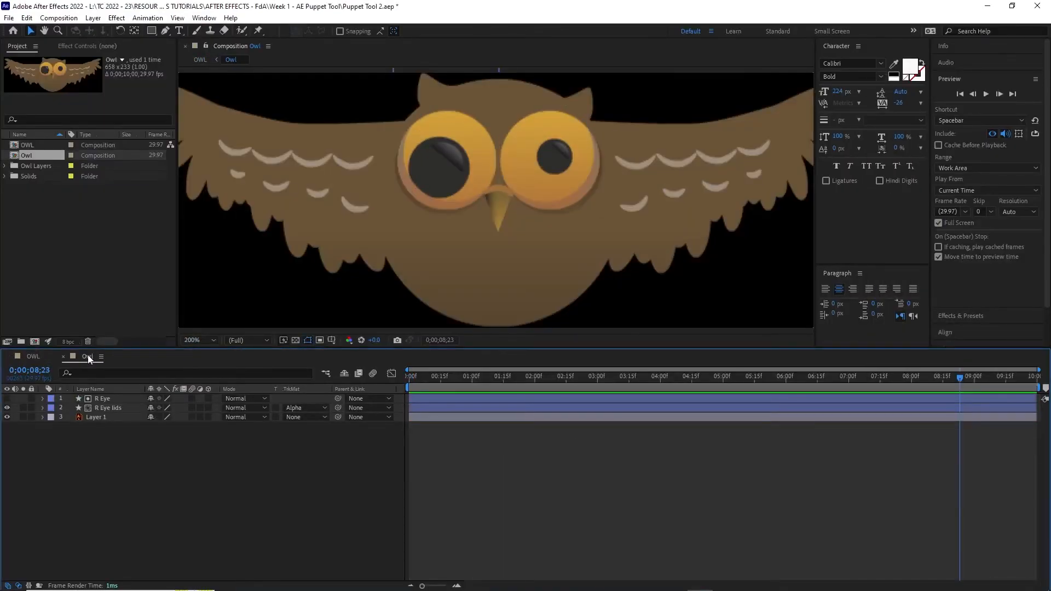
pyautogui.click(110, 409)
pyautogui.keyDown('shift'); pyautogui.click(105, 400); pyautogui.keyUp('shift')
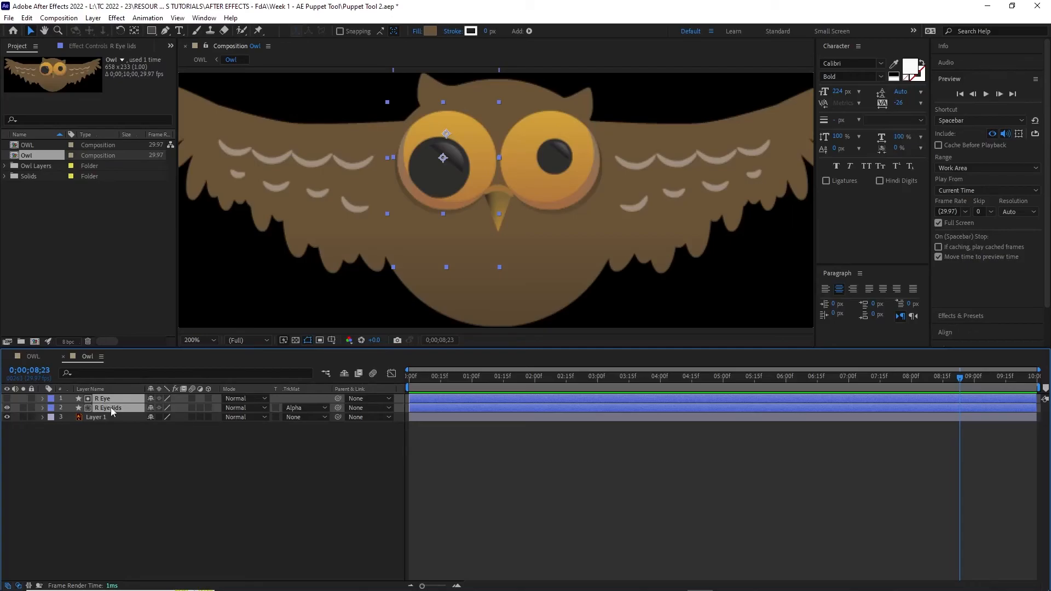
pyautogui.hotkey('ctrl', 'd')
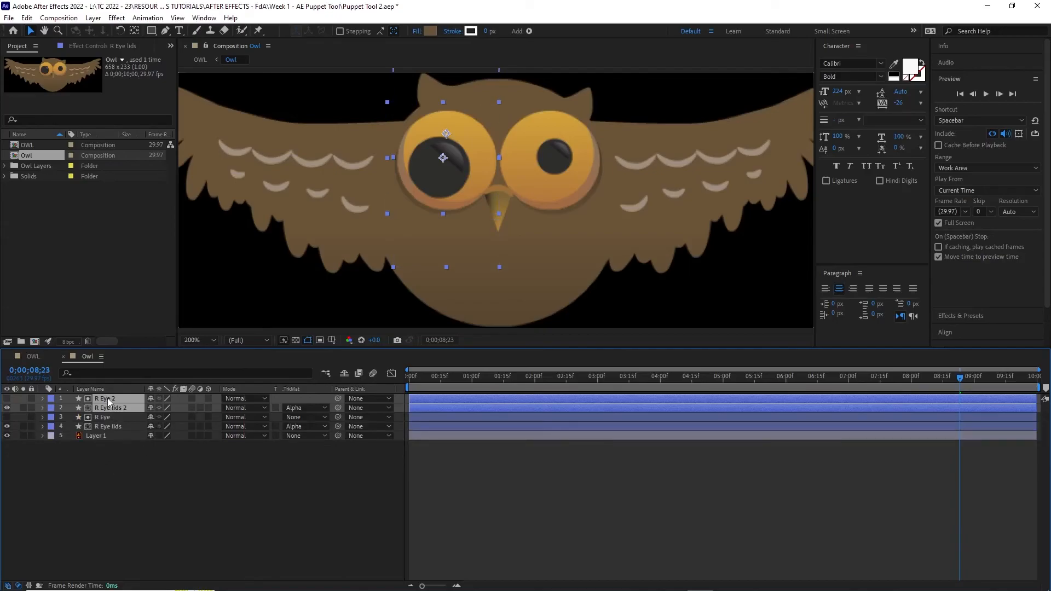
# Step: Rename the duplicated R Eye 2 layer as L Eye
pyautogui.click(123, 452)
pyautogui.click(113, 401)
pyautogui.rightClick(111, 399)
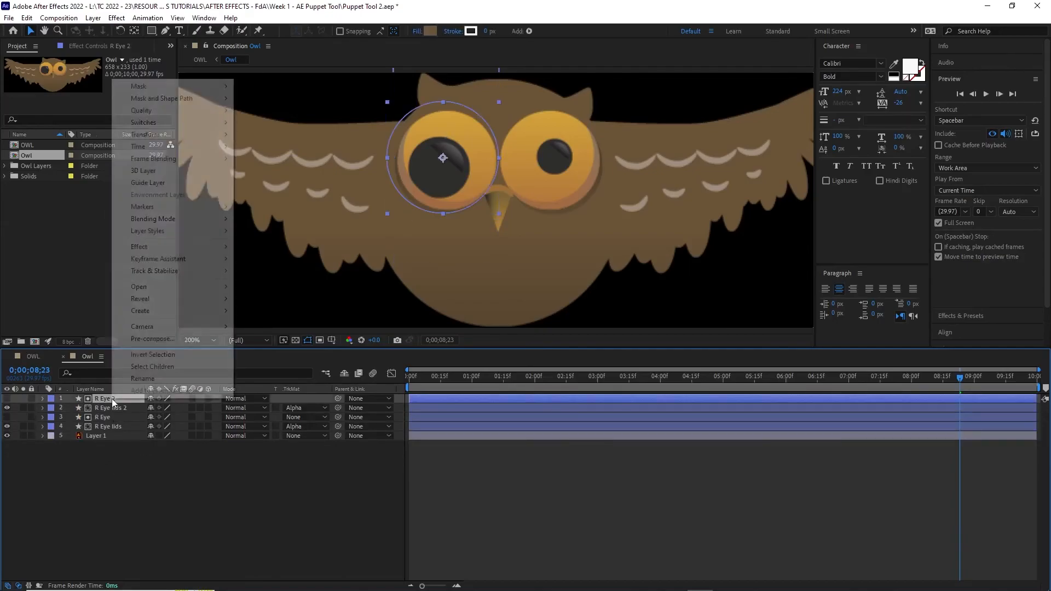
pyautogui.click(141, 378)
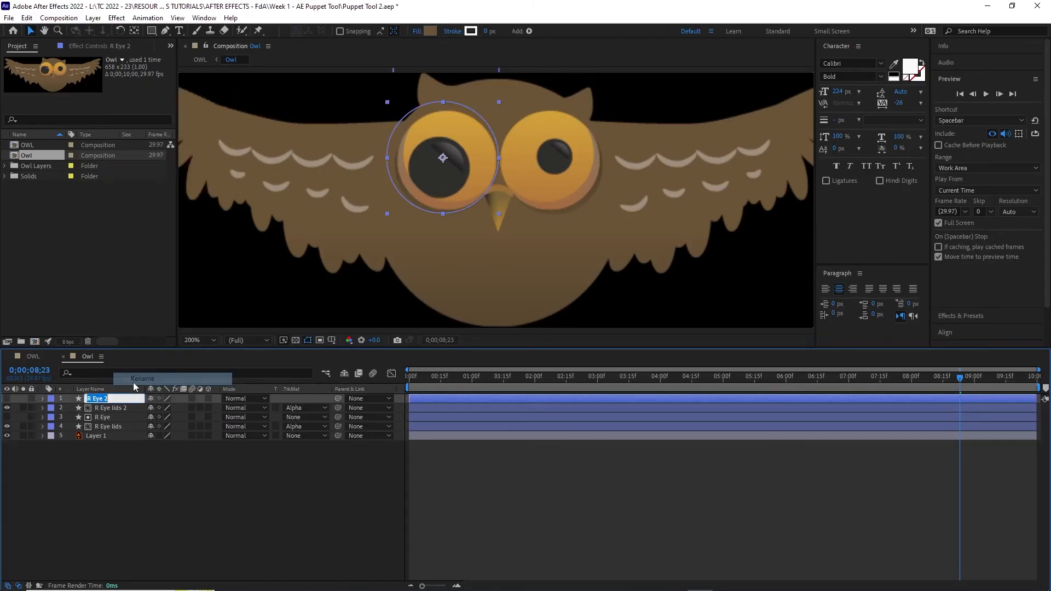
pyautogui.click(91, 397)
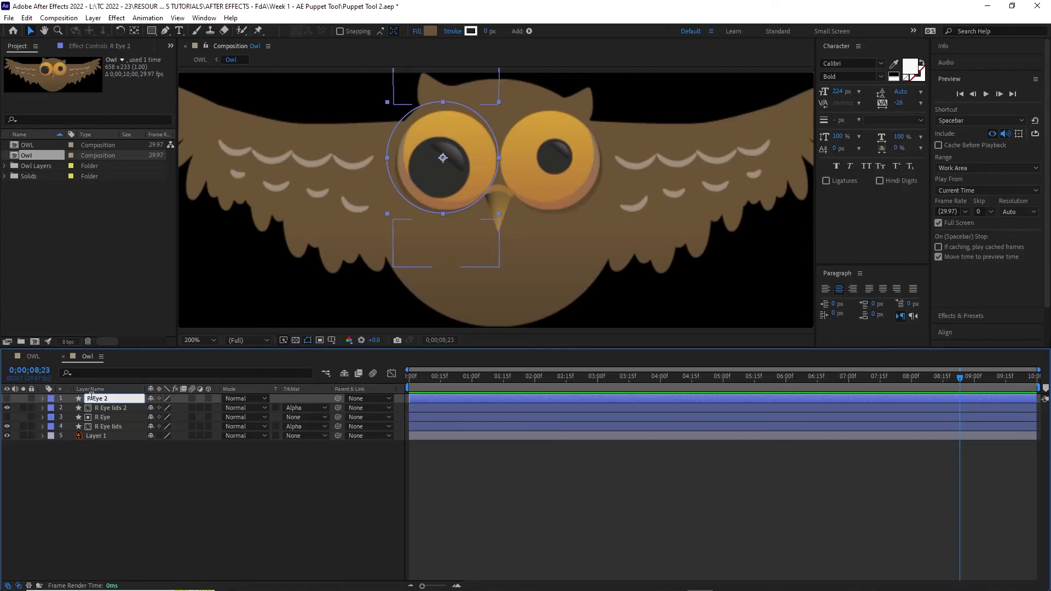
pyautogui.write('L')
# Step: Rename the duplicated R Eye lids 2 layer as L Eye lids
pyautogui.click(110, 408)
pyautogui.rightClick(111, 407)
pyautogui.click(123, 393)
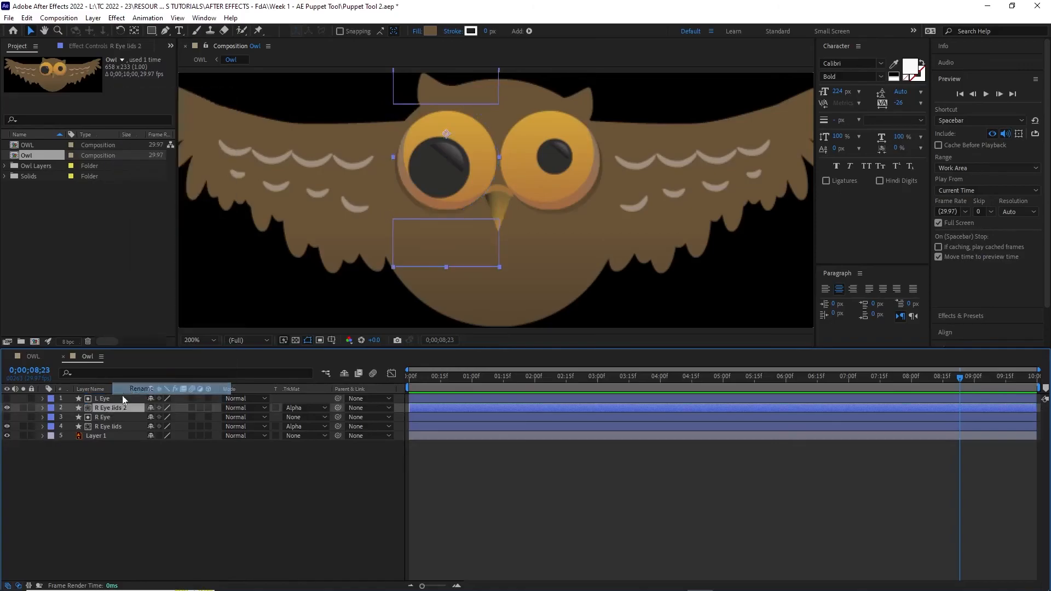
pyautogui.click(91, 407)
pyautogui.press('Delete')
pyautogui.press('Delete')
pyautogui.write('L')
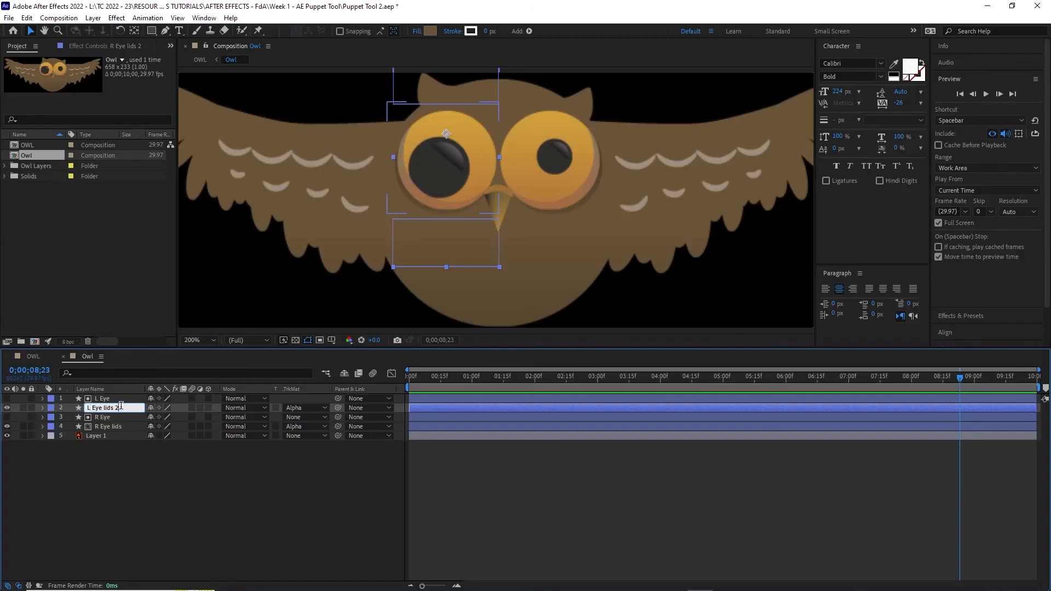
pyautogui.click(123, 507)
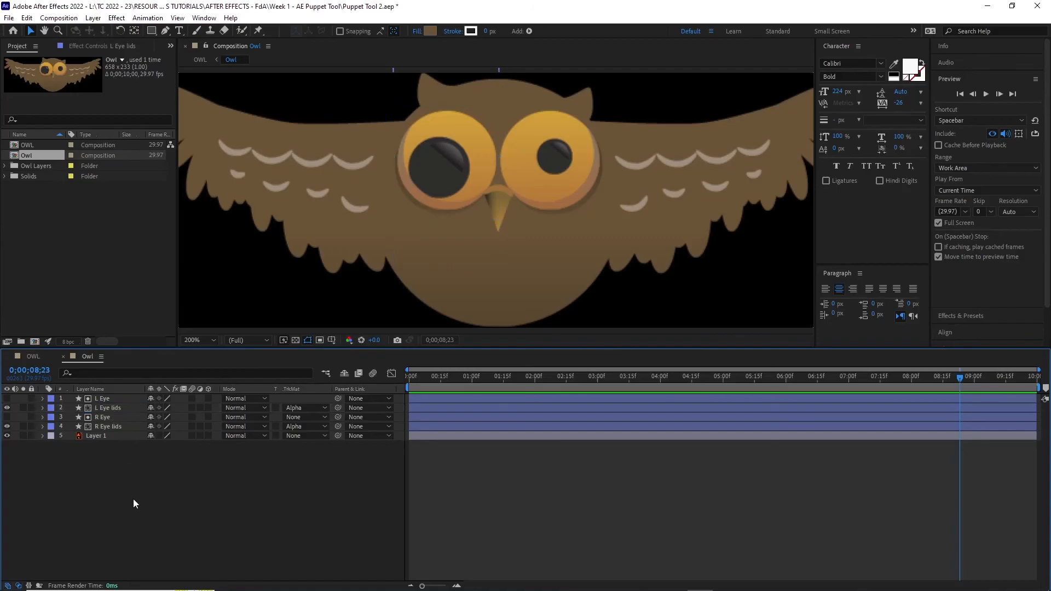
# Step: Move the L Eye and L Eye lids layers together horizontally so they sit over the owl's other eye, the one with the smaller pupil
pyautogui.click(104, 402)
pyautogui.keyDown('shift'); pyautogui.click(107, 407); pyautogui.keyUp('shift')
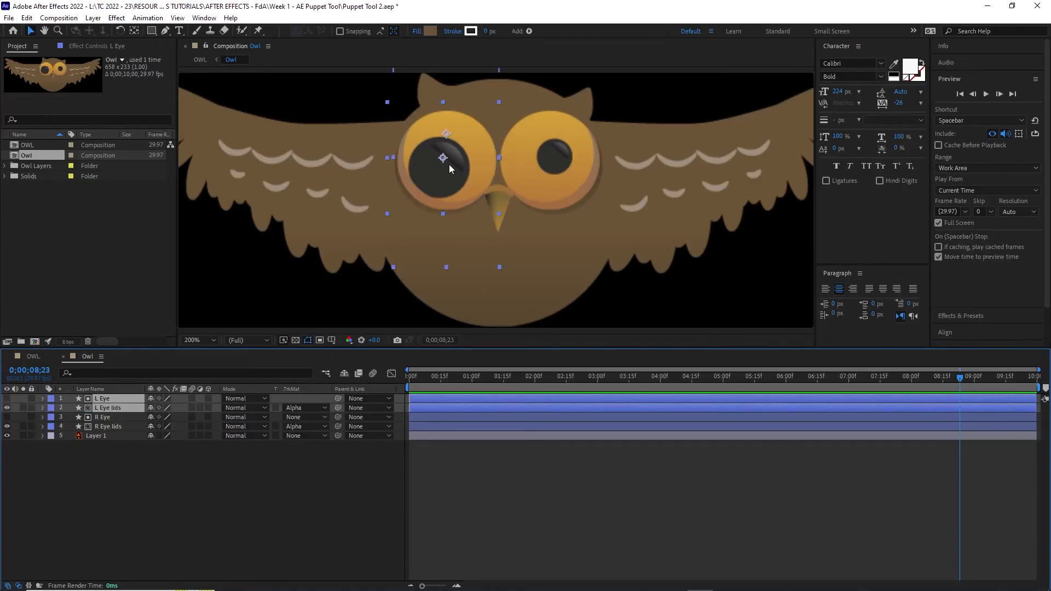
pyautogui.click(32, 31)
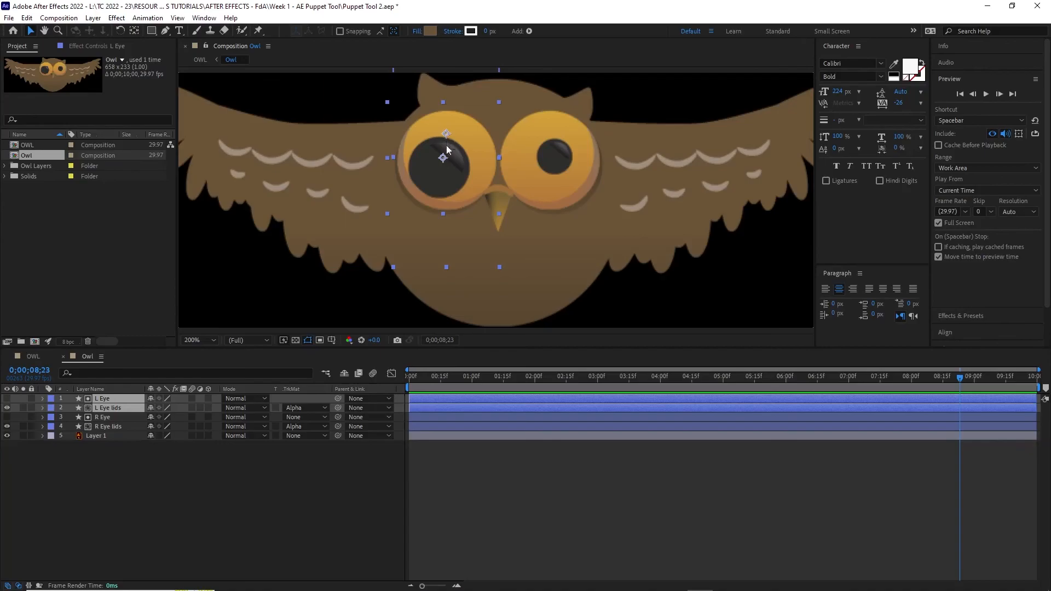
pyautogui.moveTo(447, 134); pyautogui.dragTo(497, 136)
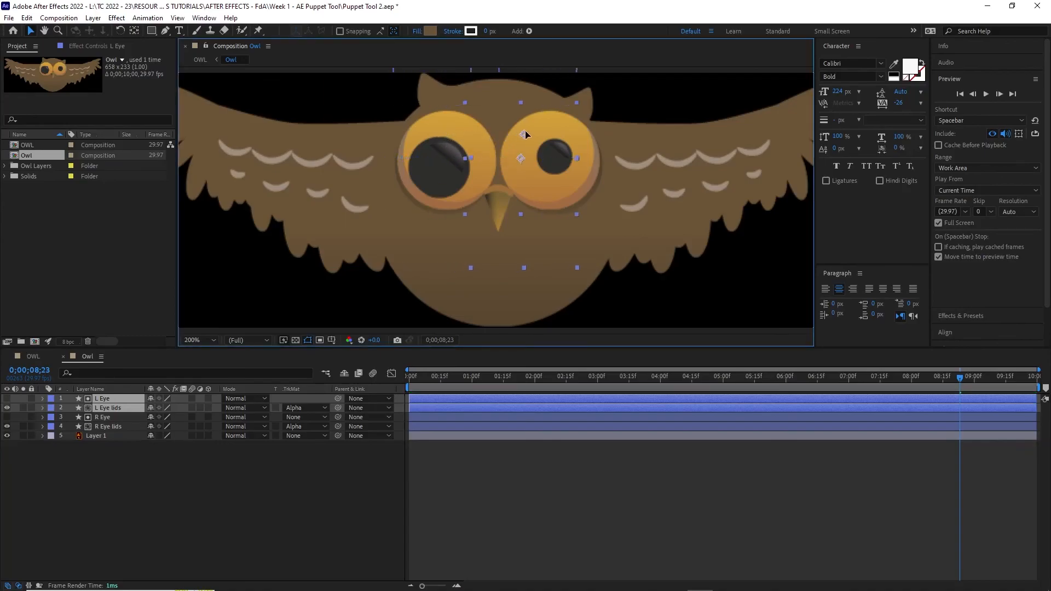
pyautogui.moveTo(540, 133); pyautogui.dragTo(554, 135)
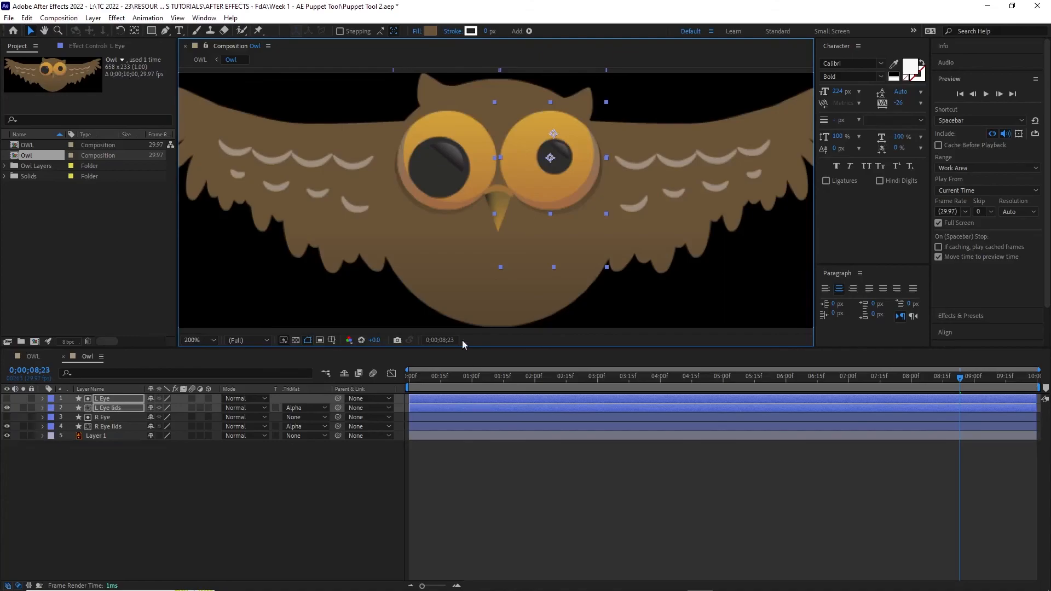
# Step: Scrub the Owl composition to check both eyes blinking and play the OWL composition as a full-screen preview
pyautogui.moveTo(959, 377); pyautogui.dragTo(681, 358)
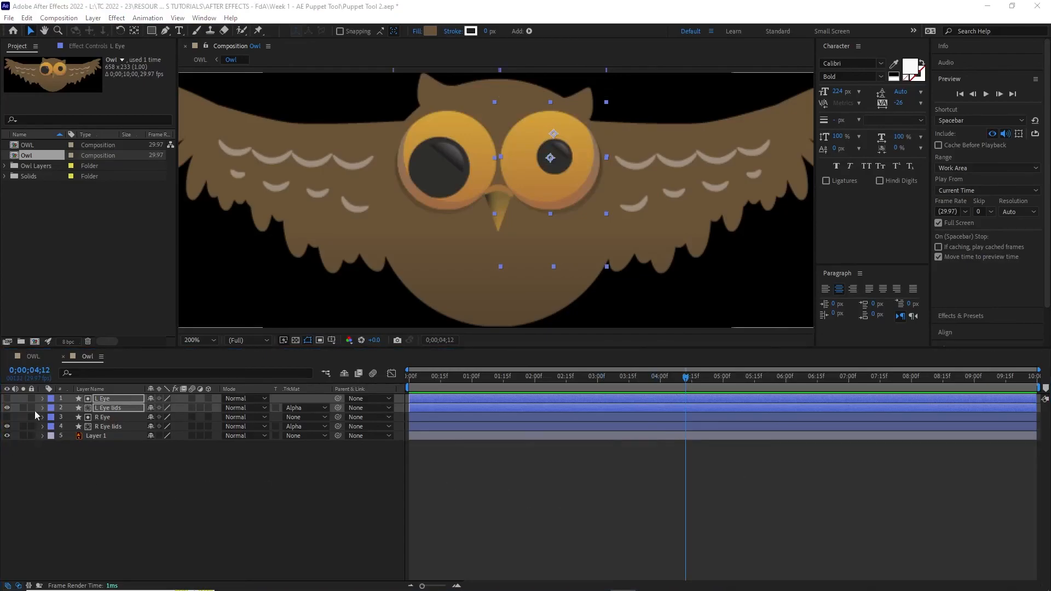
pyautogui.click(30, 356)
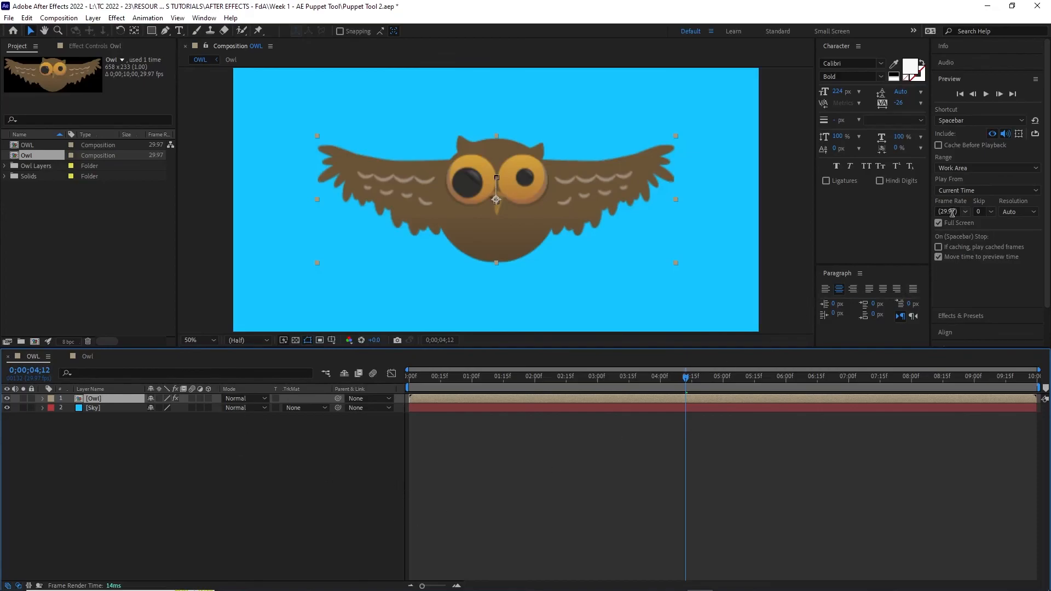
pyautogui.click(938, 223)
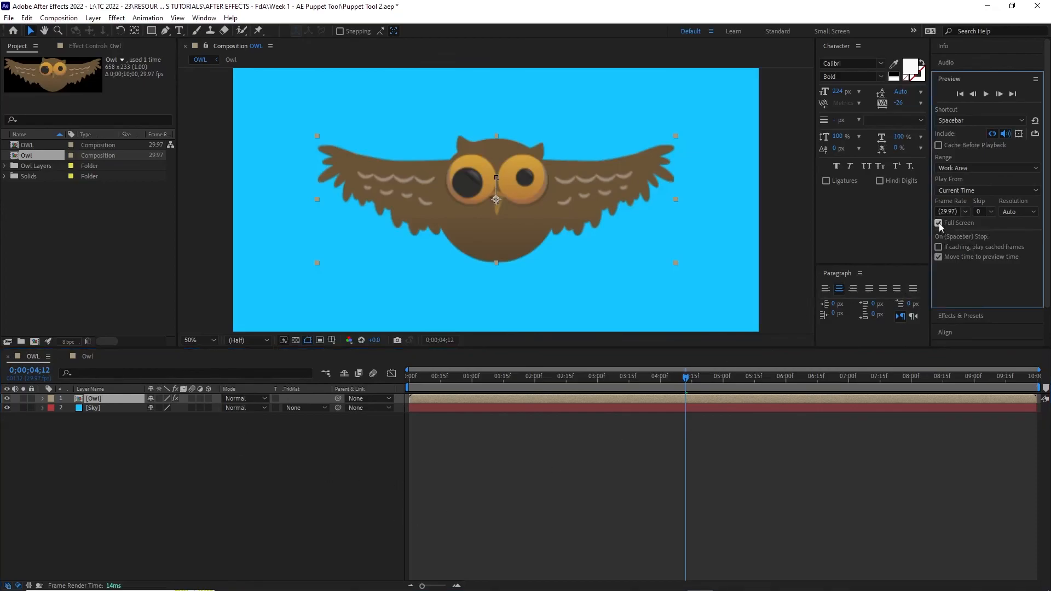
pyautogui.click(986, 94)
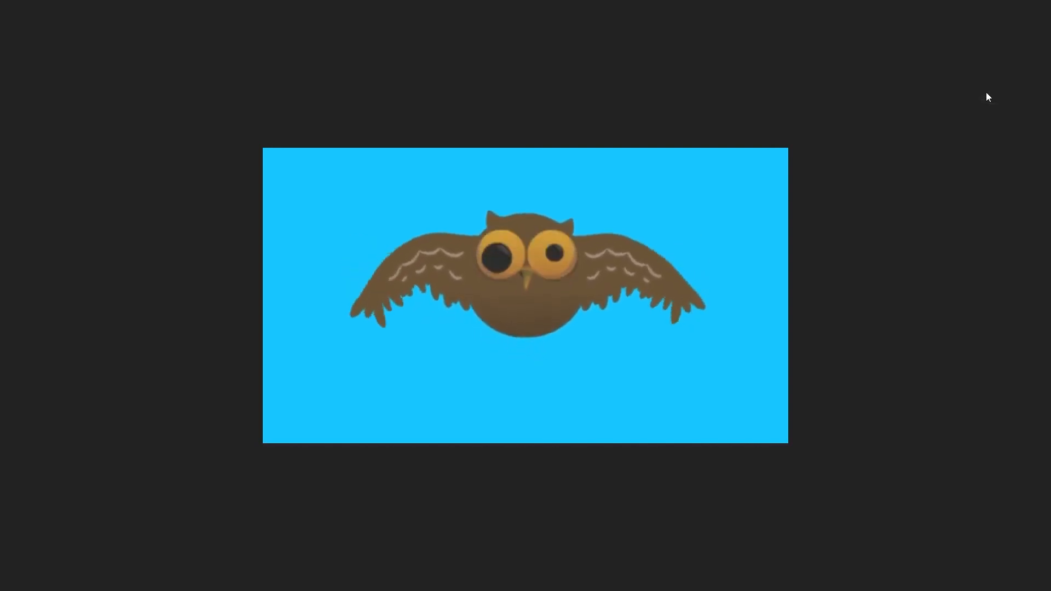